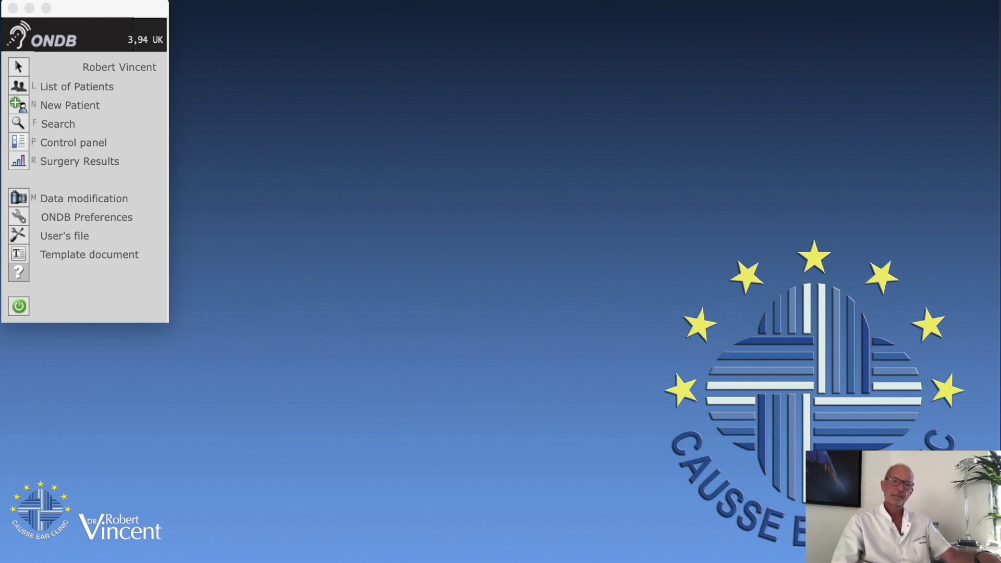
# Show the surgery results by pathology for Otosclerosis
pyautogui.click(17, 164)
pyautogui.click(18, 166)
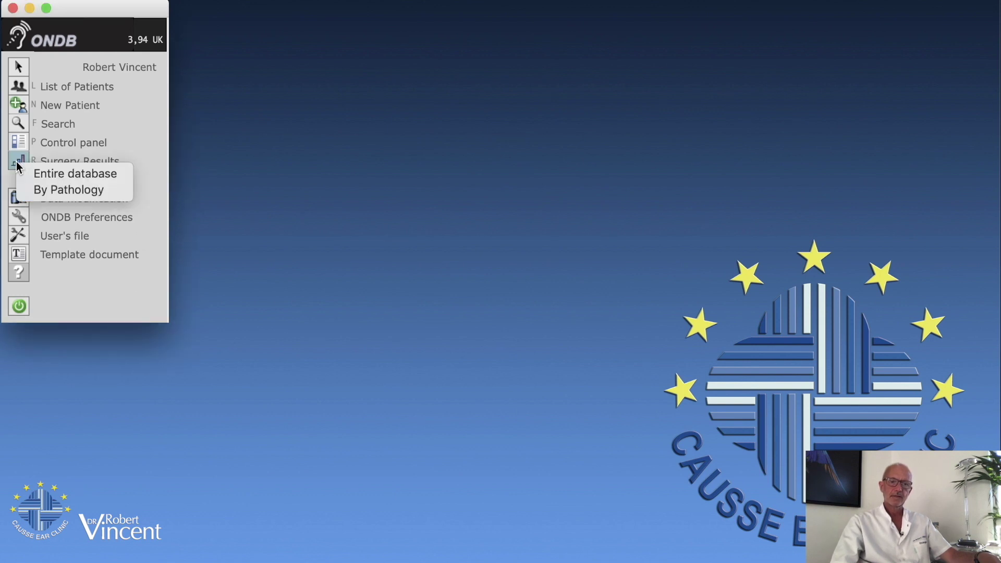
pyautogui.click(52, 190)
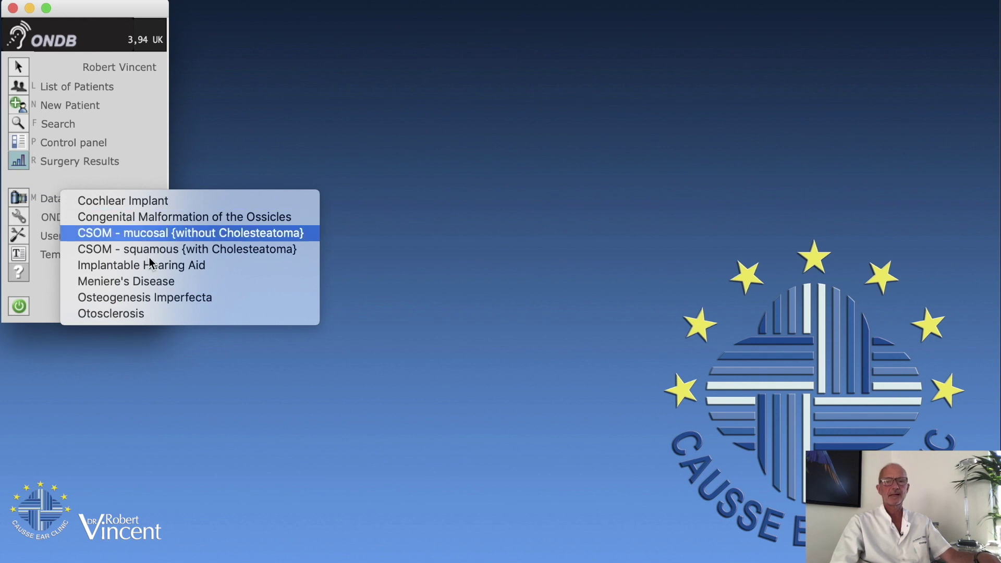
pyautogui.click(132, 314)
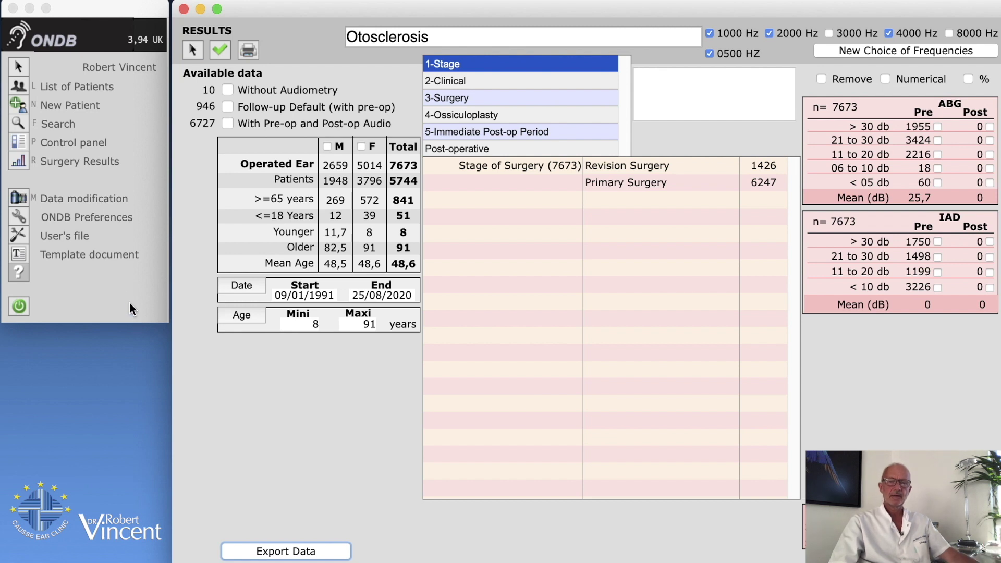
# Filter the otosclerosis results to Primary Surgery cases with the Obliterative type of otosclerosis
pyautogui.click(618, 180)
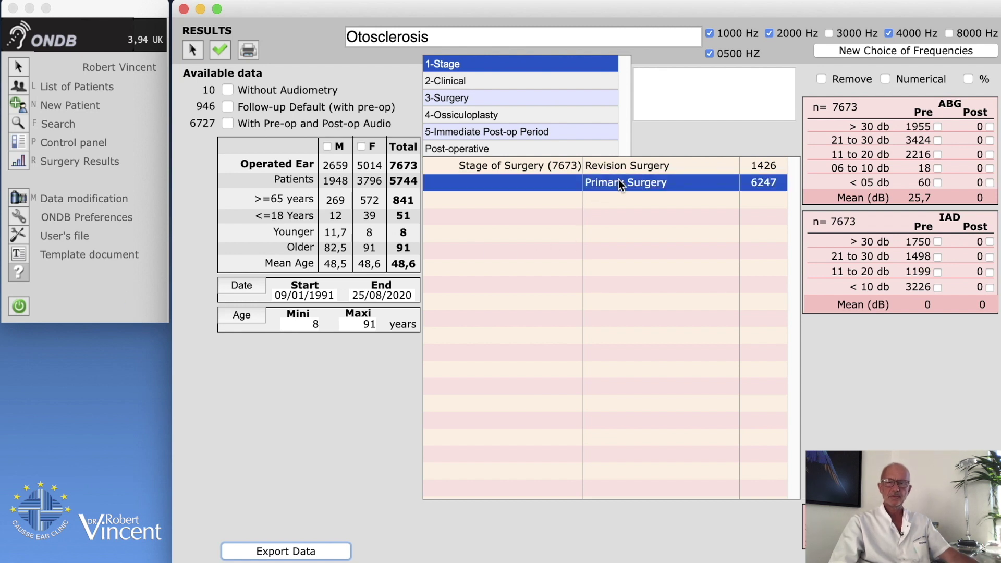
pyautogui.doubleClick(618, 181)
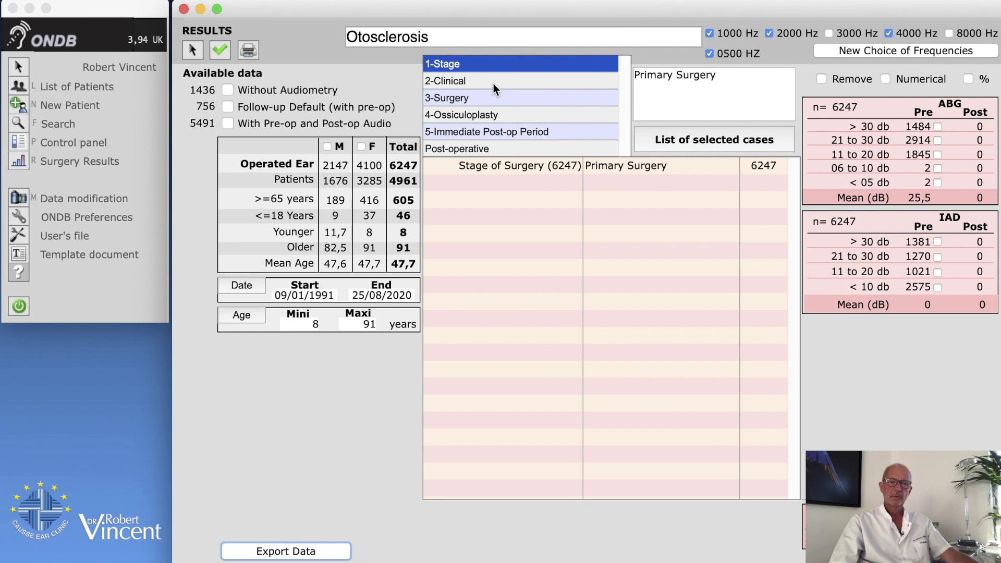
pyautogui.click(449, 99)
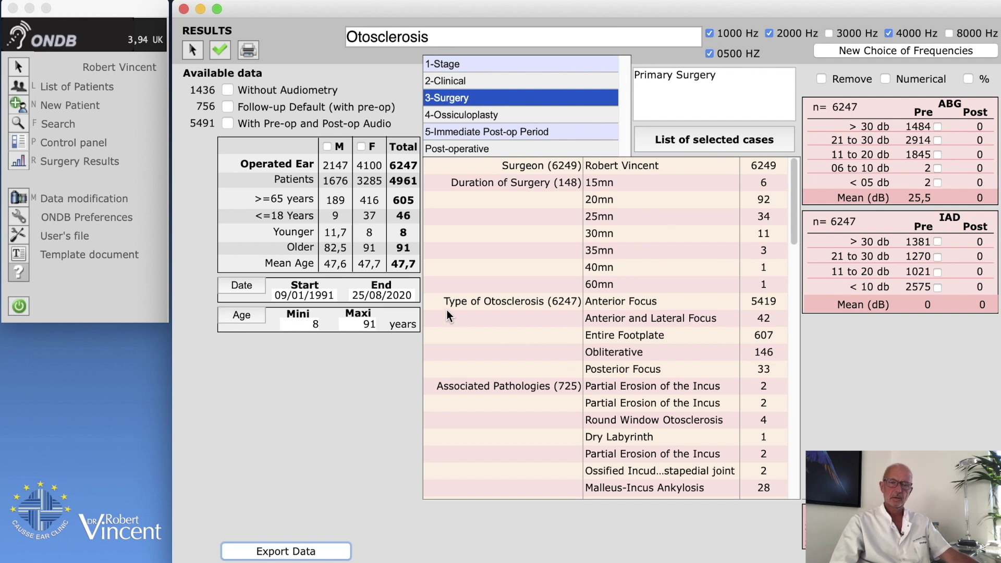
pyautogui.click(609, 354)
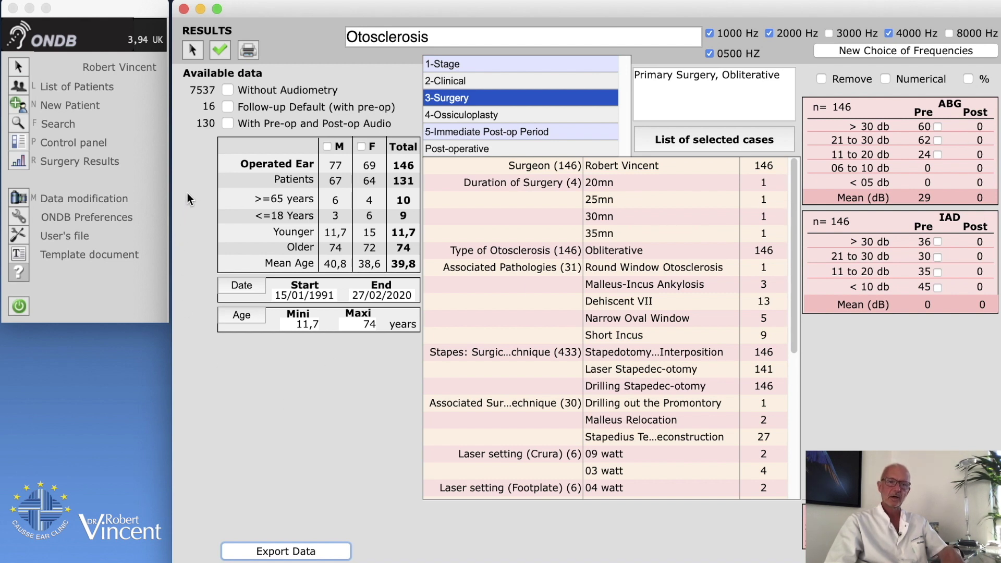
# Restrict the cases to those with pre-op and post-op audio and export them automatically as TXT files for Excel import
pyautogui.click(228, 124)
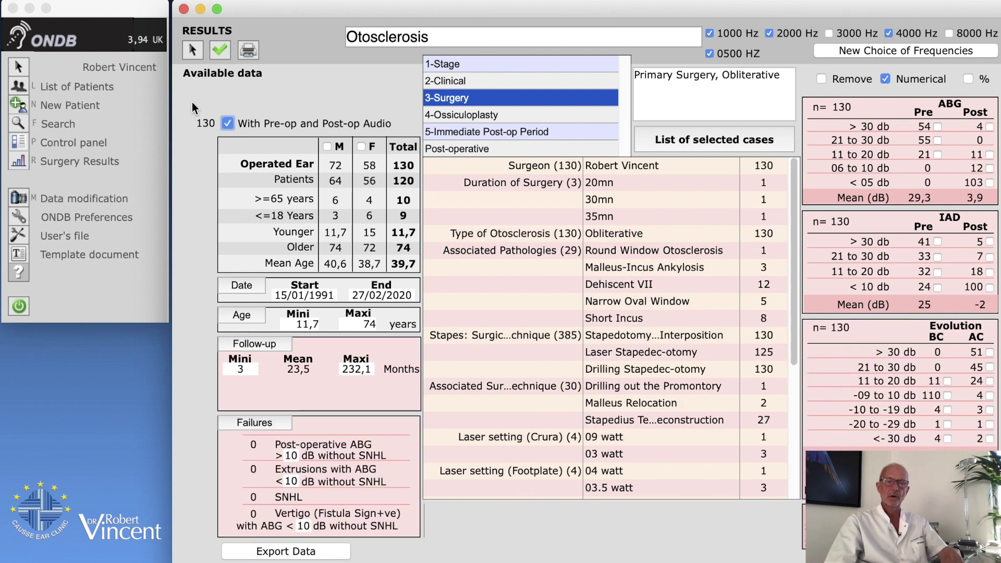
pyautogui.click(289, 553)
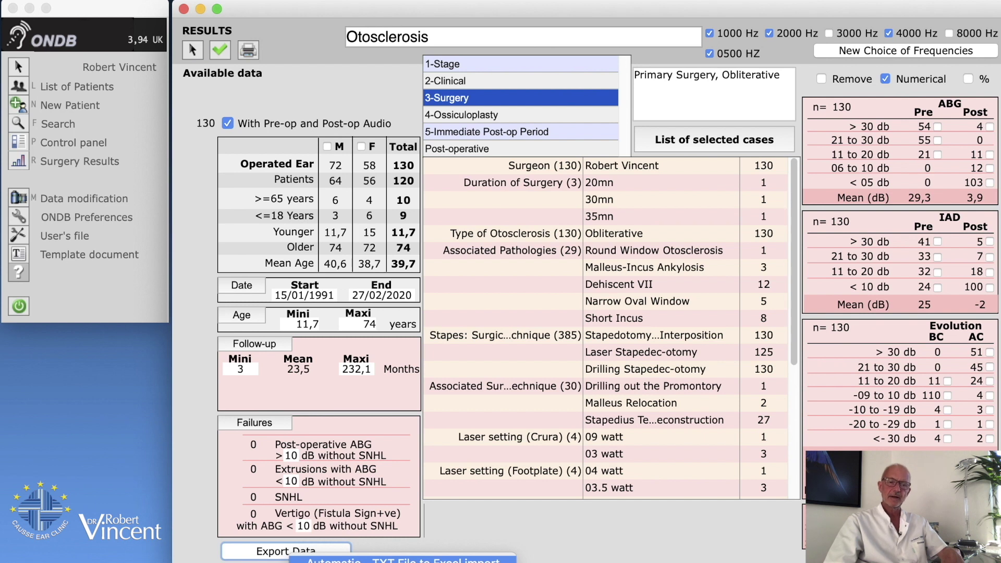
pyautogui.click(334, 561)
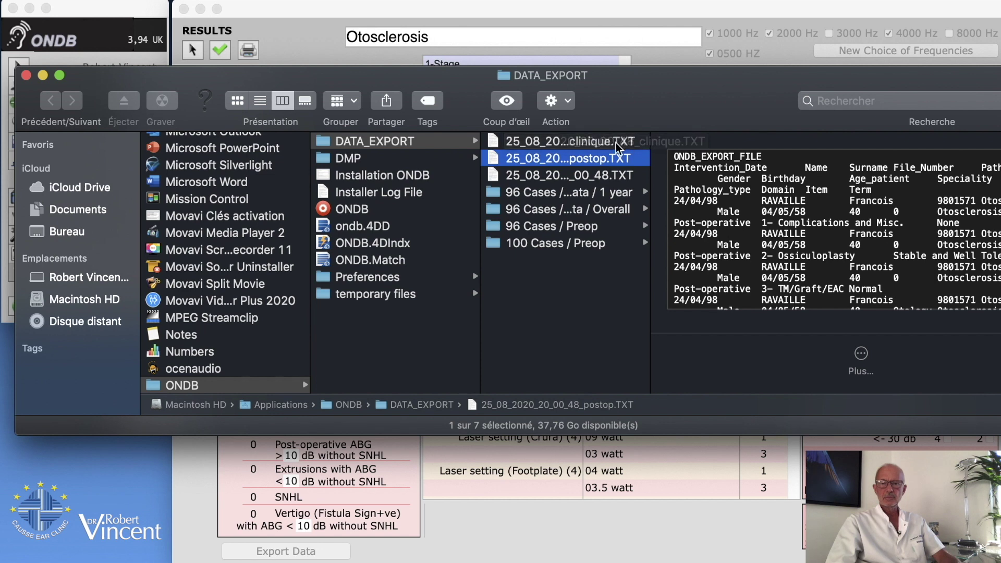
# Rename the exported clinique file in the DATA_EXPORT folder as 25_08_2020_20_00_48_Preop Clinical Data.TXT
pyautogui.click(586, 144)
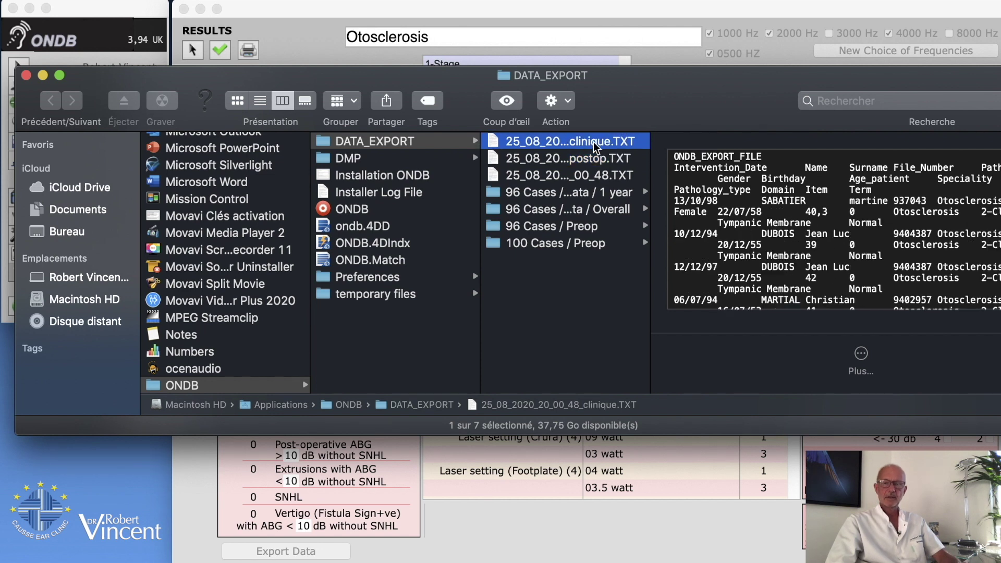
pyautogui.click(582, 144)
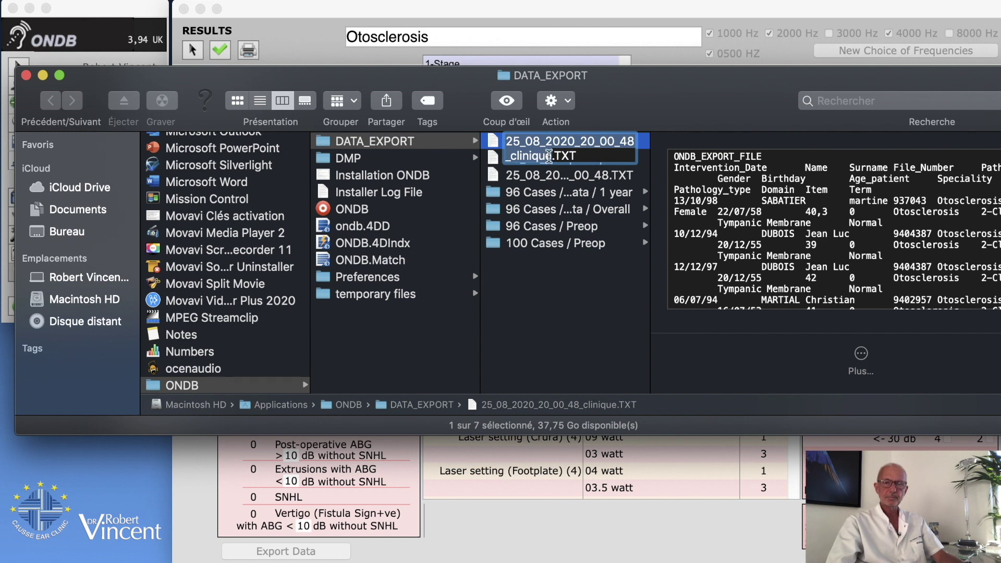
pyautogui.click(549, 156)
pyautogui.press('BackSpace')
pyautogui.press('BackSpace')
pyautogui.press('BackSpace')
pyautogui.press('BackSpace')
pyautogui.press('BackSpace')
pyautogui.press('BackSpace')
pyautogui.press('BackSpace')
pyautogui.press('BackSpace')
pyautogui.write('Preop')
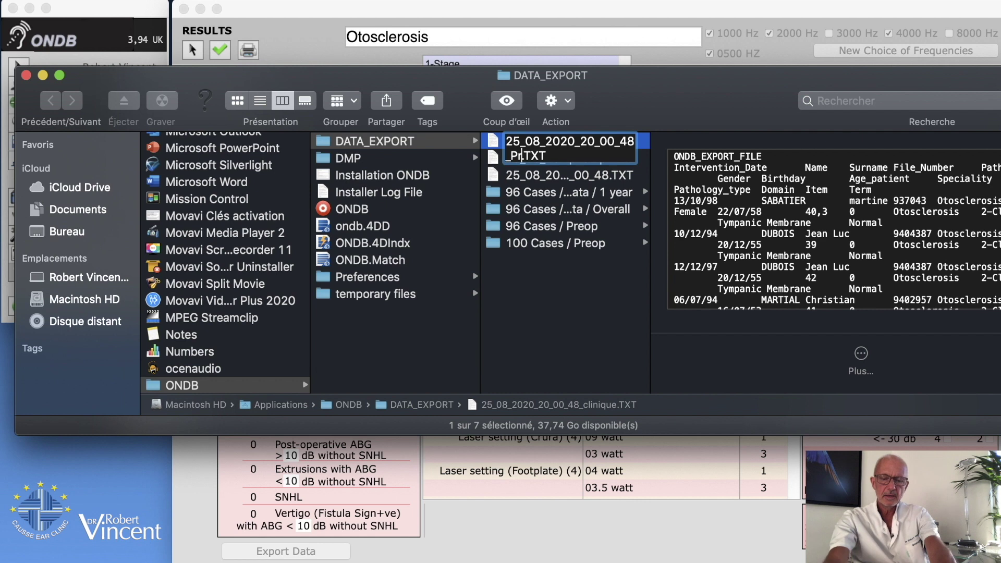
pyautogui.write(' Clinica')
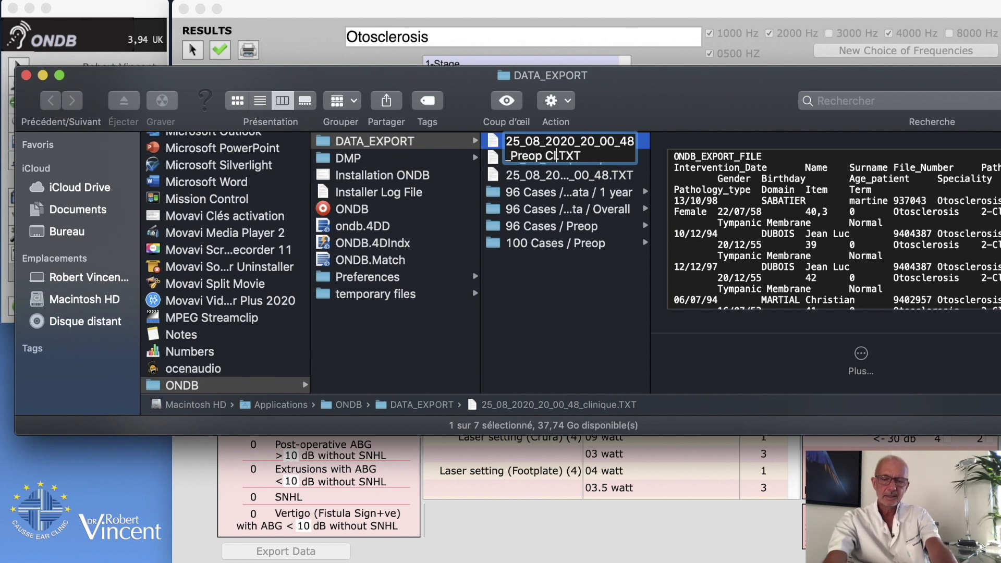
pyautogui.write('l Data')
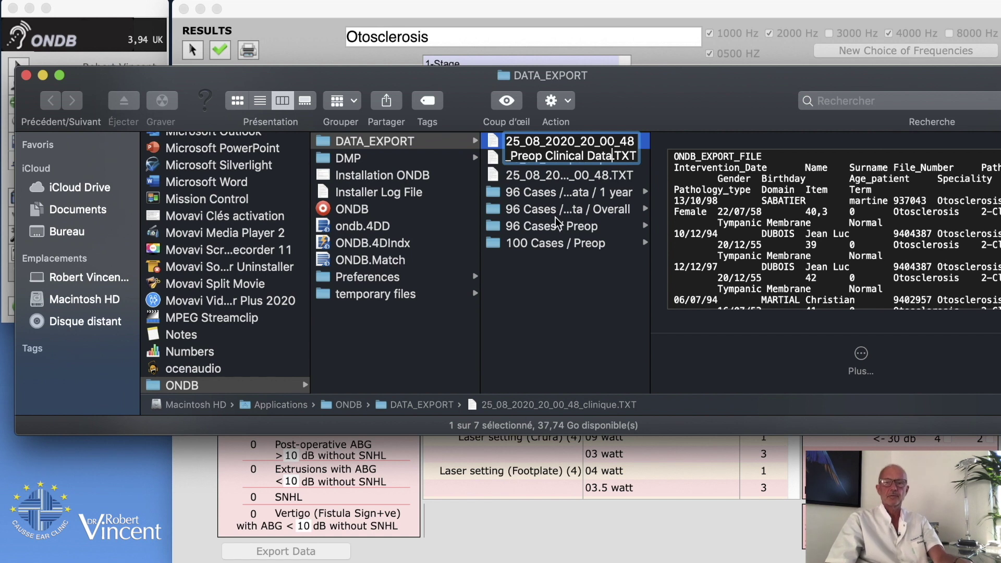
pyautogui.click(610, 302)
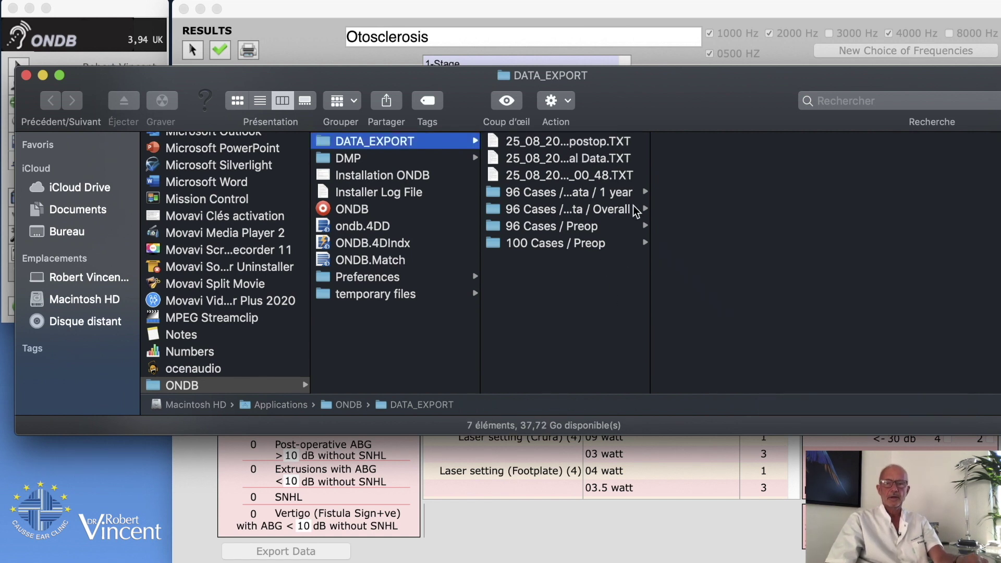
# Rename the exported postop file as 25_08_2020_20_00_48_Postop Clinical Data.TXT
pyautogui.click(590, 148)
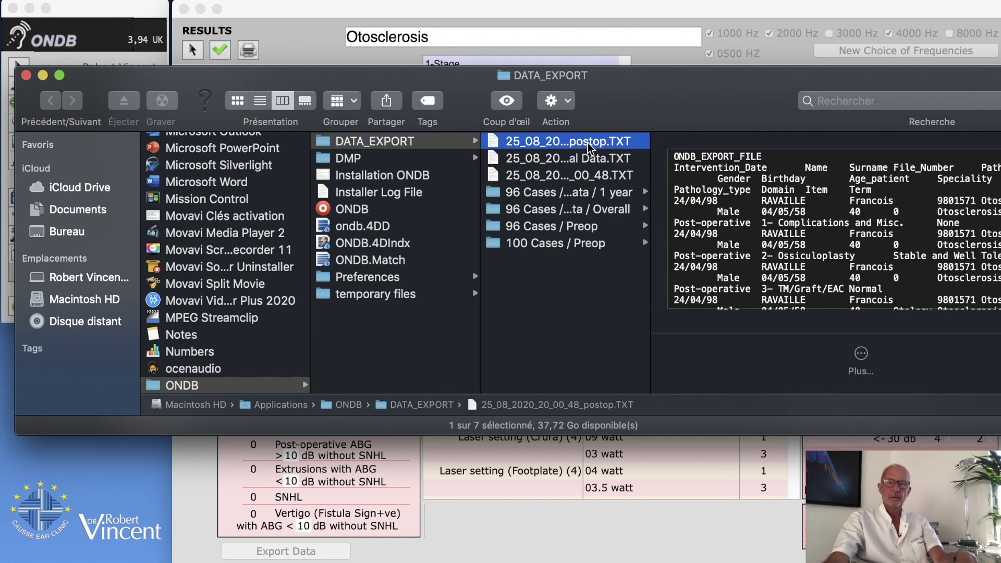
pyautogui.click(590, 148)
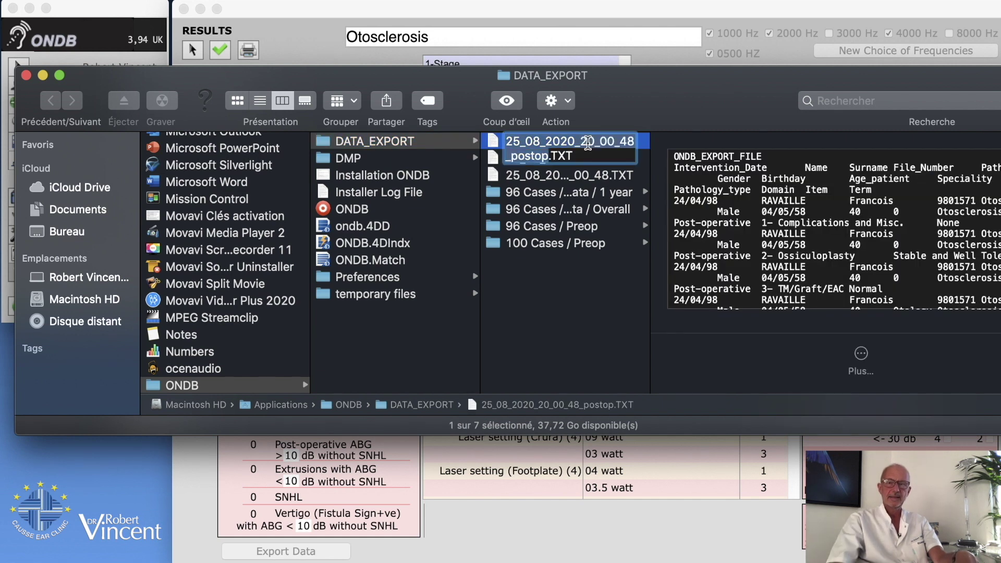
pyautogui.click(546, 156)
pyautogui.press('BackSpace')
pyautogui.press('BackSpace')
pyautogui.write('Post')
pyautogui.write('op Clini')
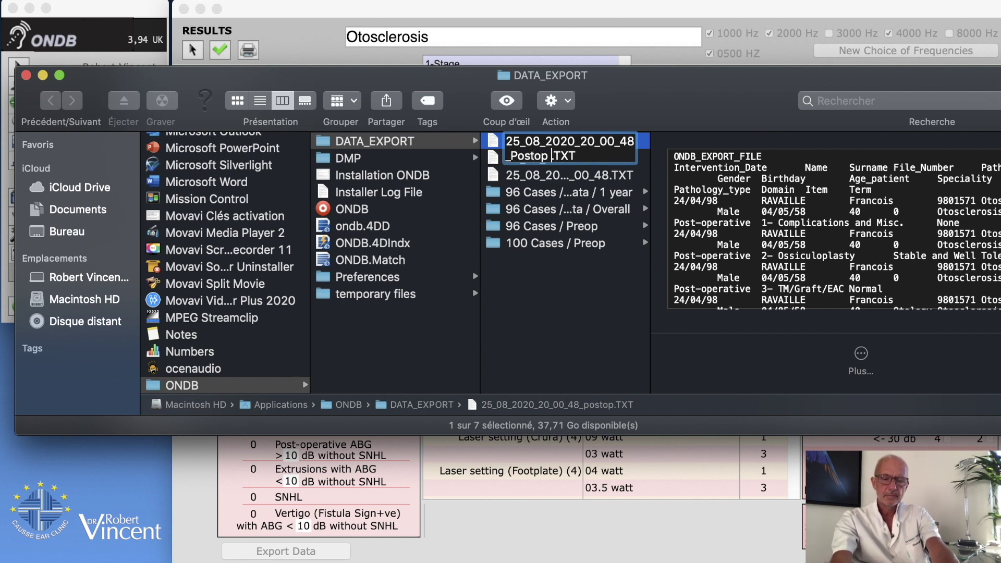
pyautogui.write('cal ')
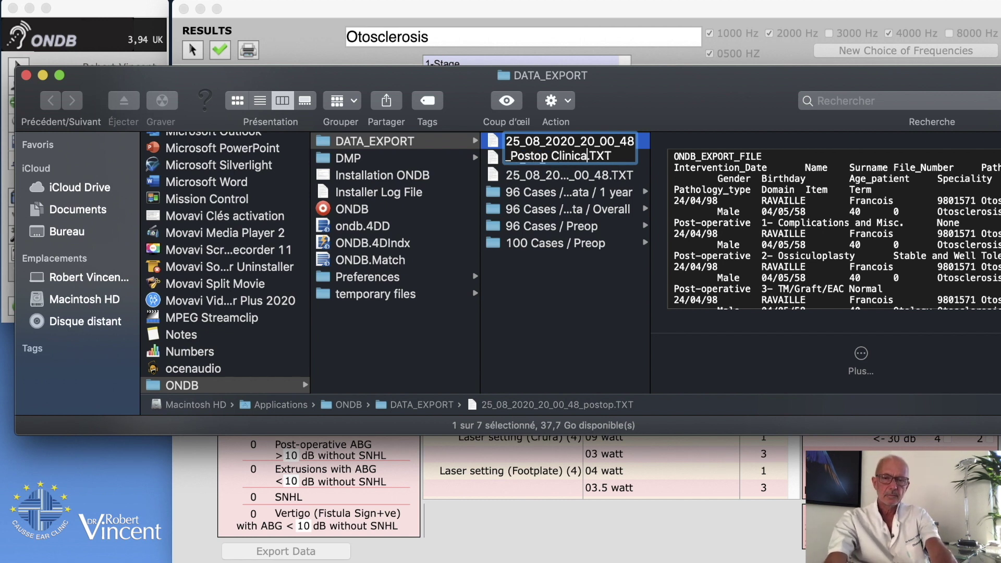
pyautogui.write('Data')
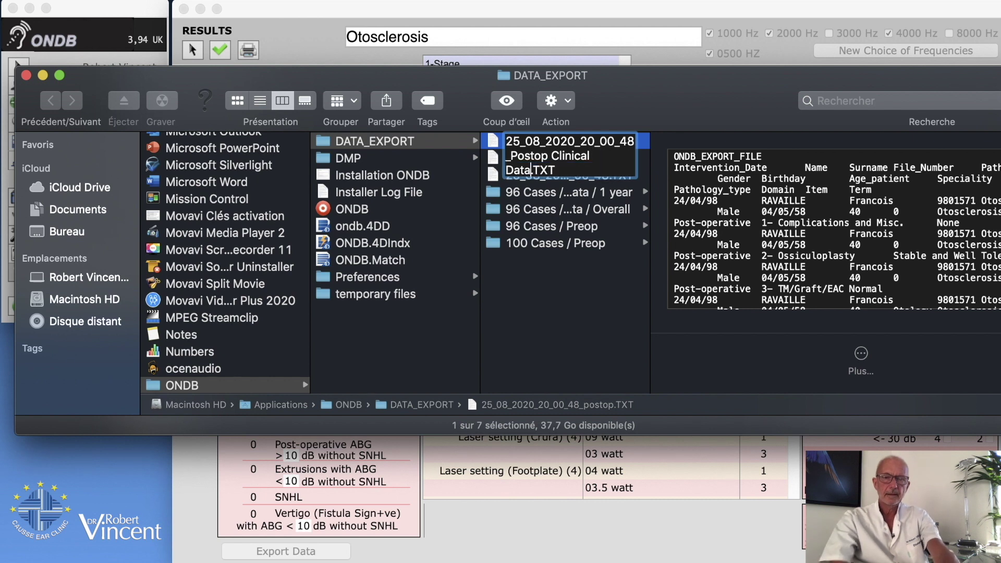
pyautogui.click(583, 305)
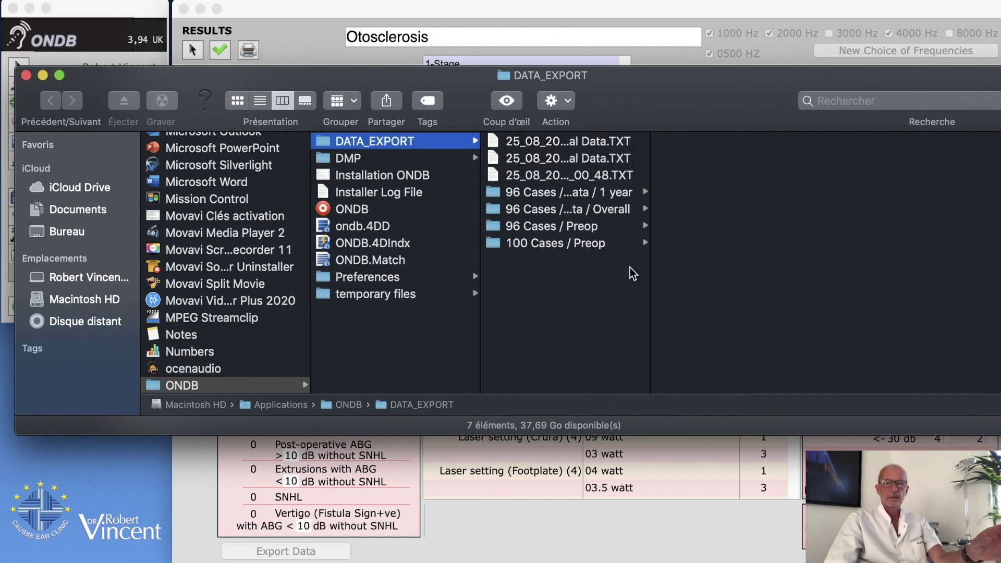
# Rename the remaining exported text file, 25_08_2020_20_00_48.TXT, as 25_08_2020_Postop Audiometric Data.TXT
pyautogui.click(601, 178)
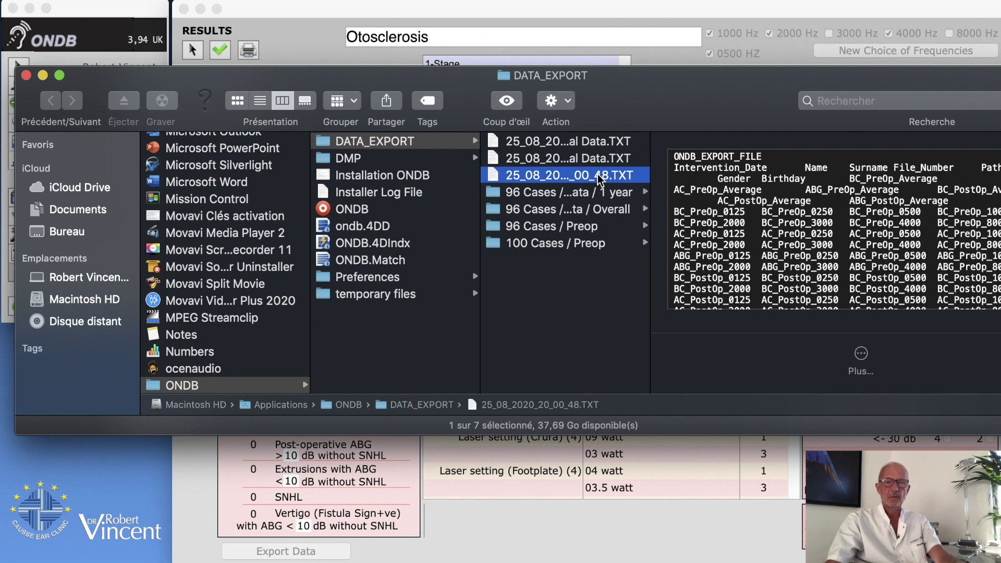
pyautogui.click(600, 177)
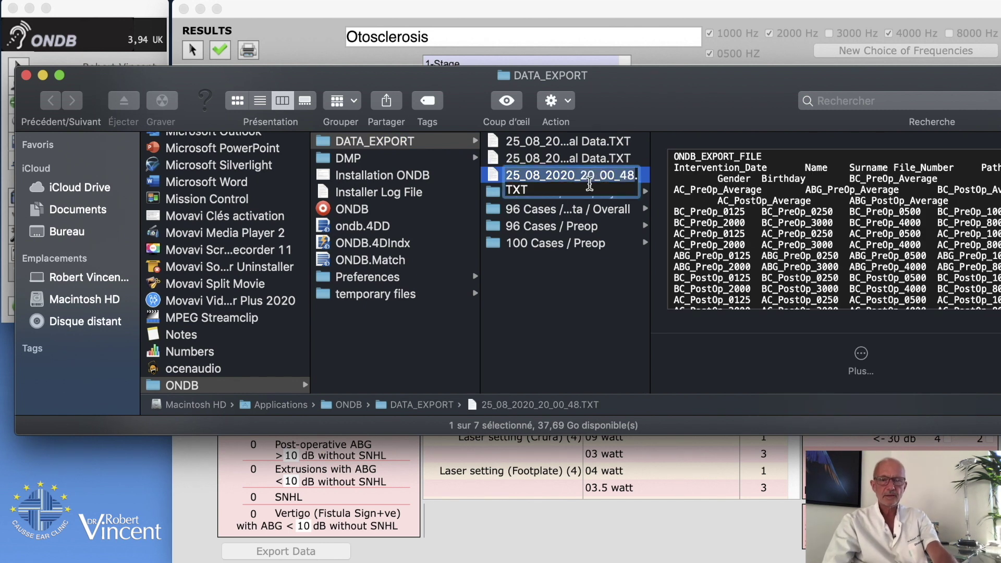
pyautogui.click(589, 177)
pyautogui.moveTo(632, 176); pyautogui.dragTo(592, 176)
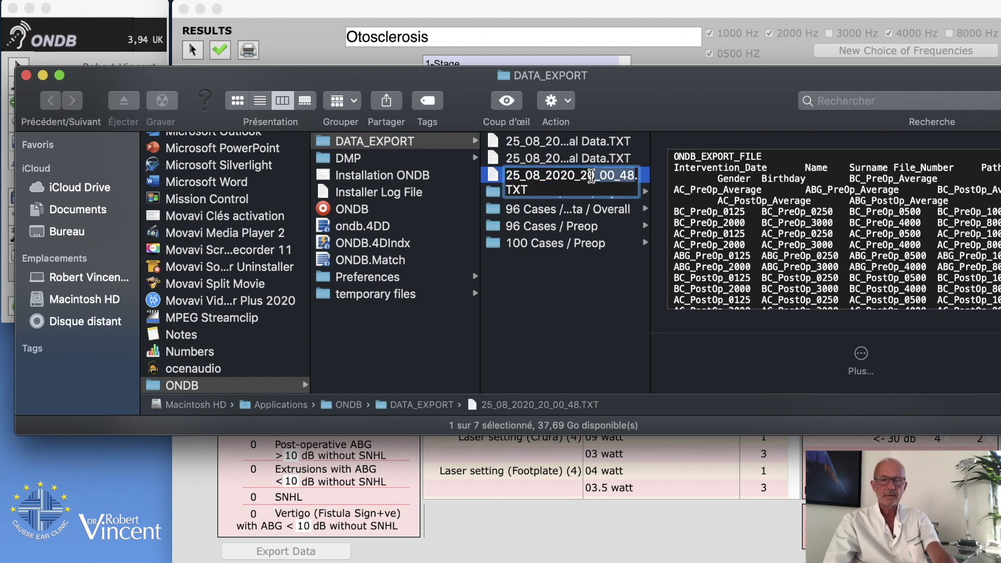
pyautogui.write('Postop ')
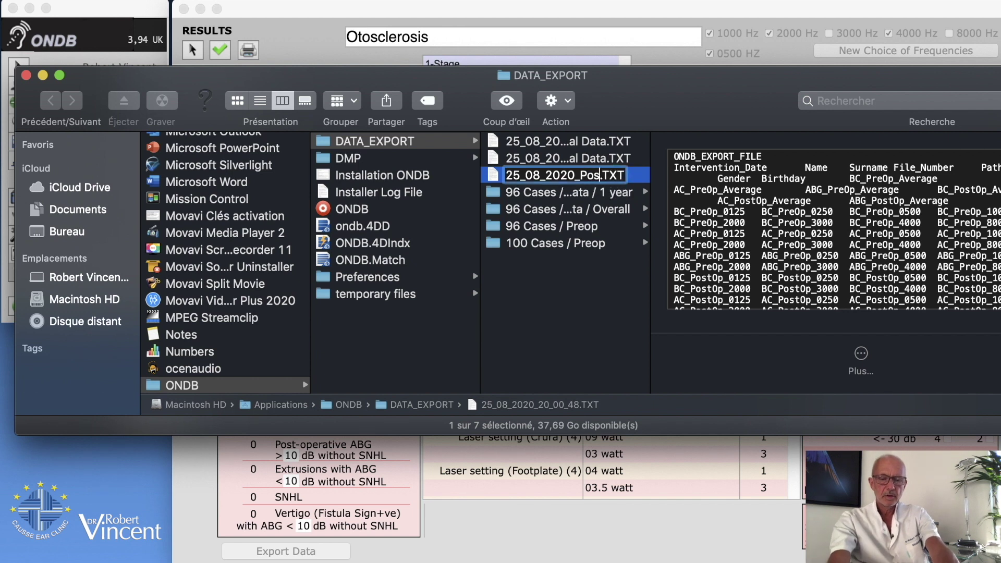
pyautogui.write('Audiometr')
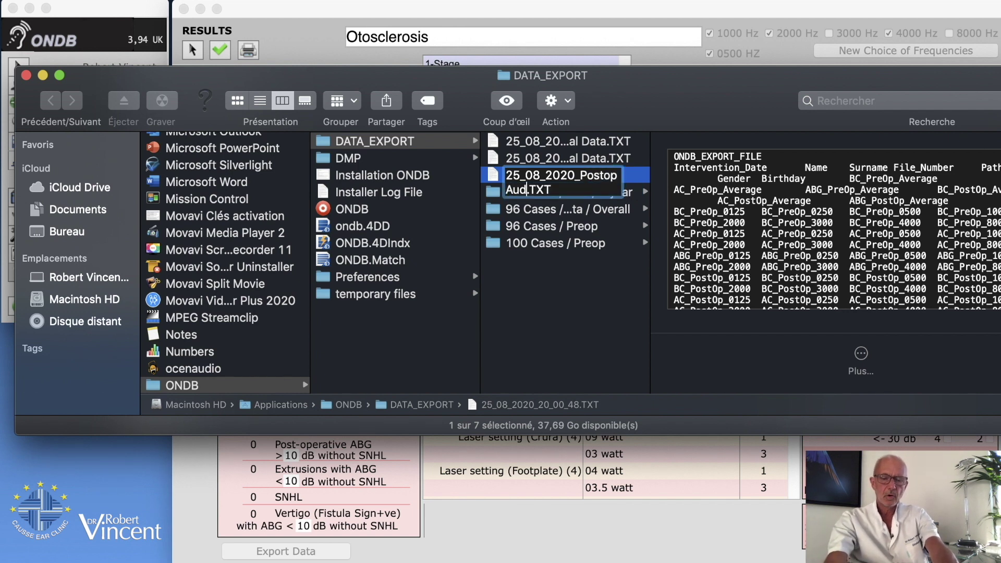
pyautogui.write('ic Data')
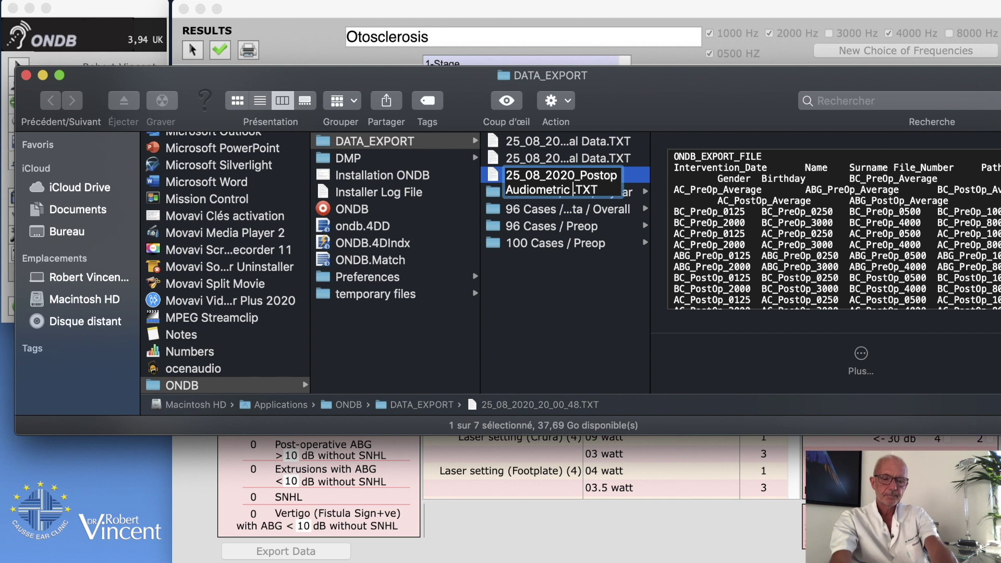
pyautogui.click(557, 275)
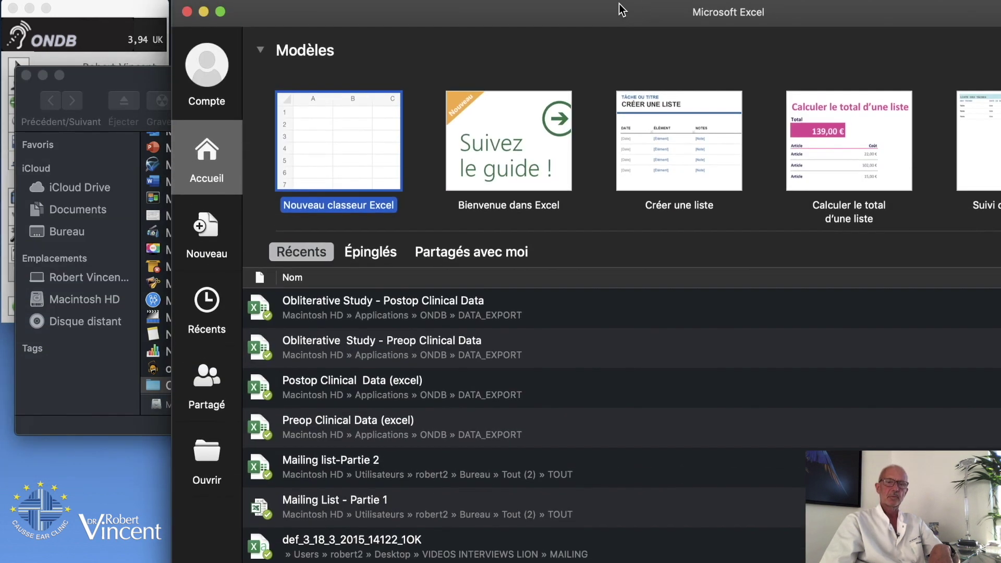
# Create a new blank workbook in Excel
pyautogui.moveTo(620, 9); pyautogui.dragTo(619, 0)
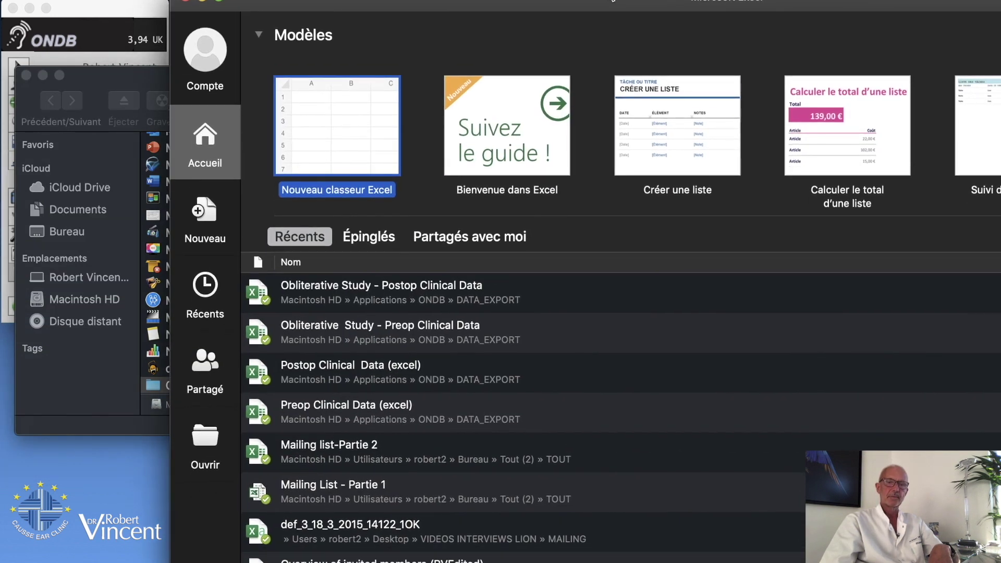
pyautogui.doubleClick(338, 127)
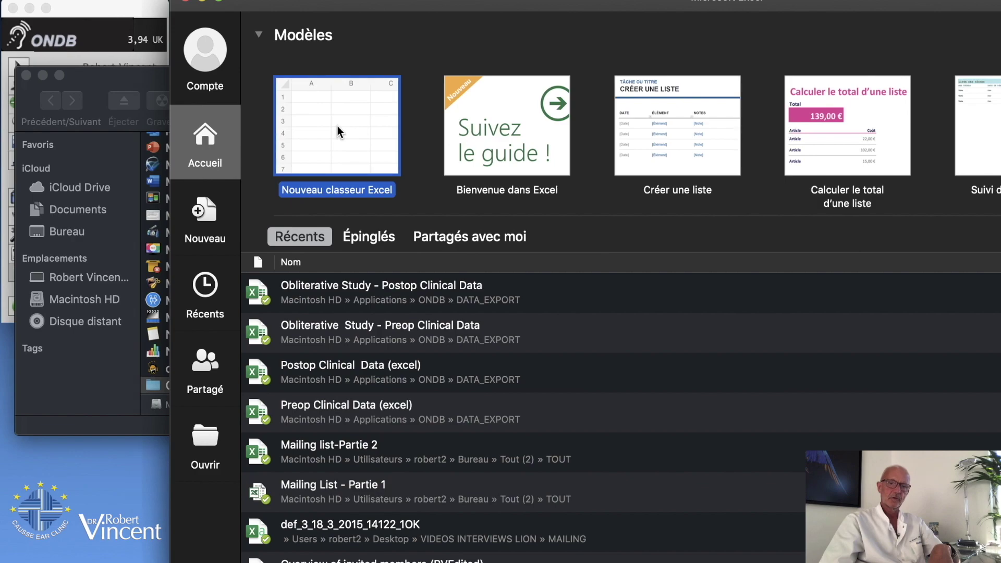
pyautogui.moveTo(355, 0); pyautogui.dragTo(348, 0)
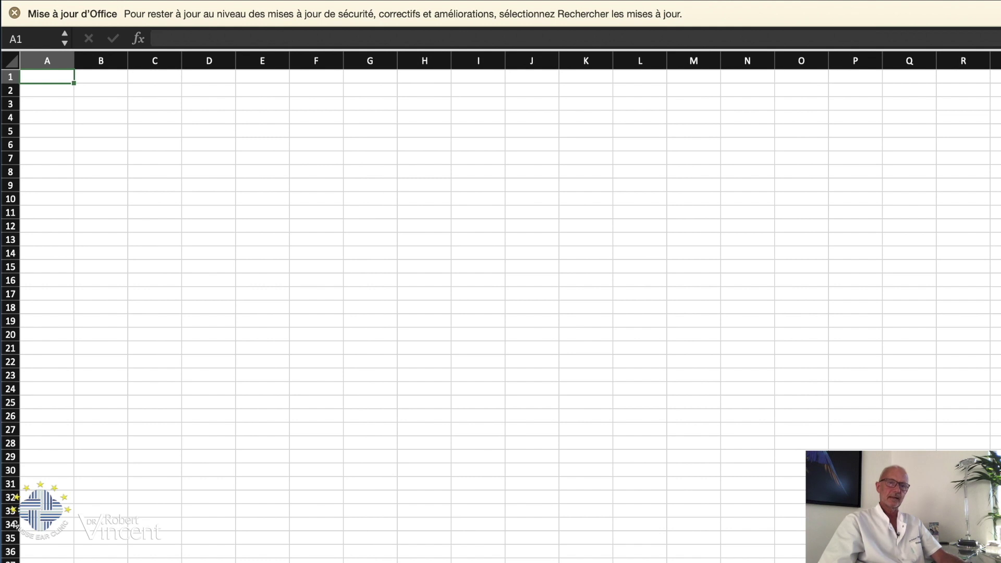
# Import the text file 25_08_2020_20_00_48_Preop Clinical Data.TXT as tab-delimited data in General format into the existing sheet at cell A1
pyautogui.click(9, 0)
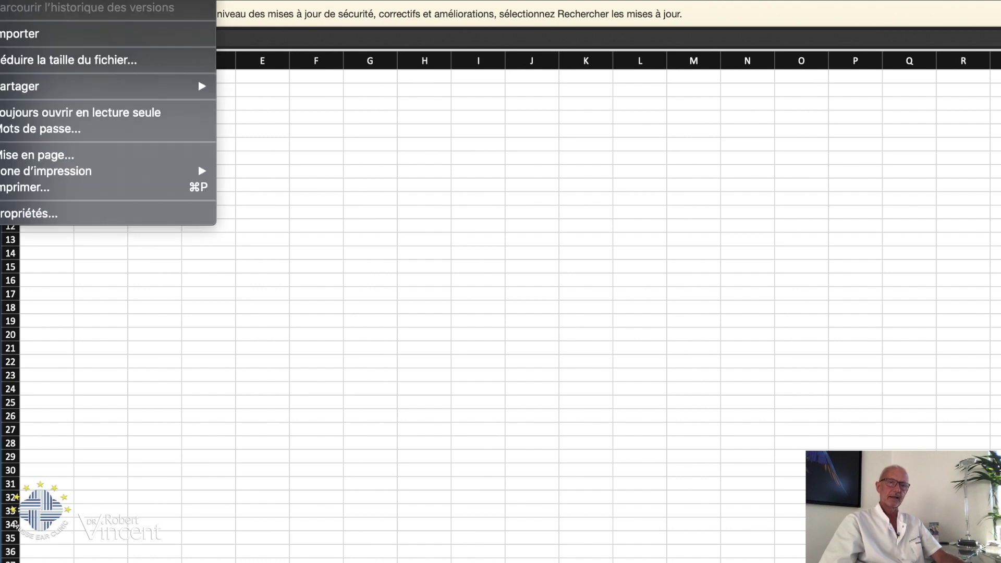
pyautogui.click(33, 35)
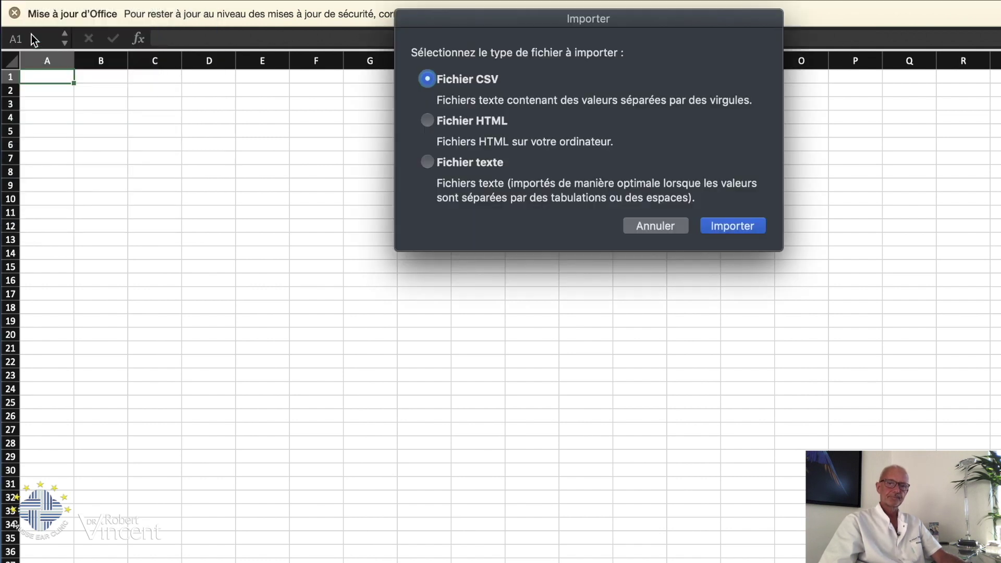
pyautogui.click(427, 163)
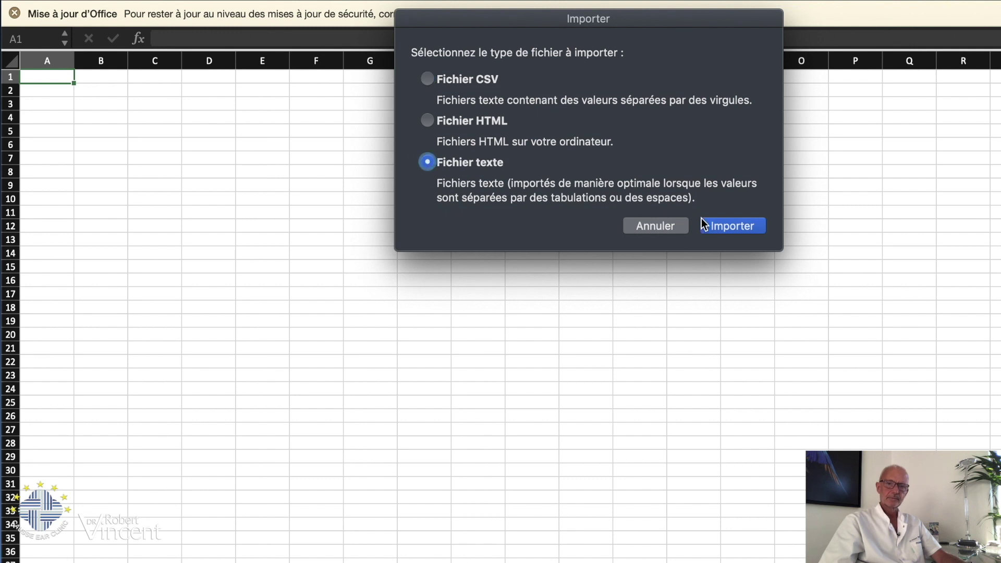
pyautogui.click(728, 225)
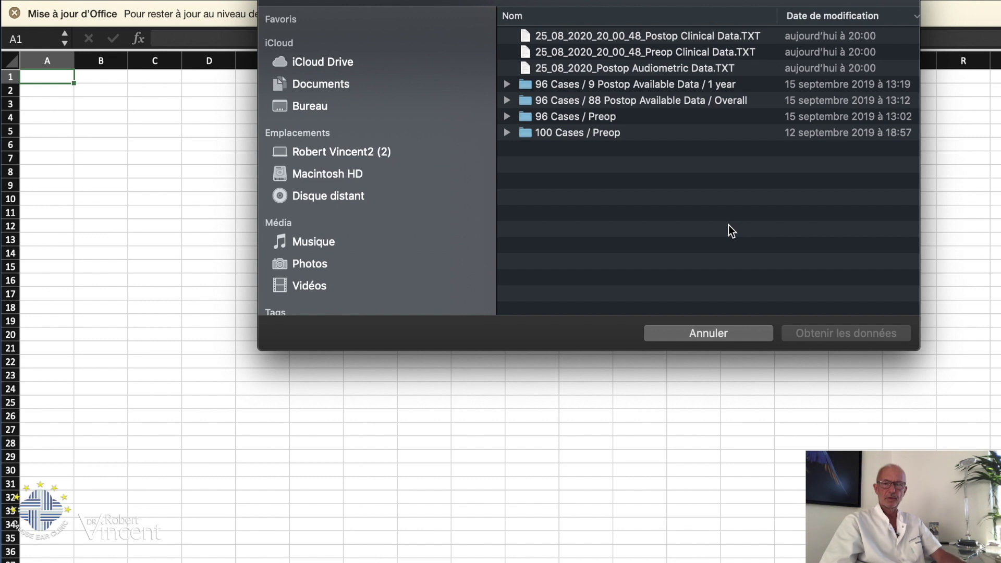
pyautogui.doubleClick(674, 51)
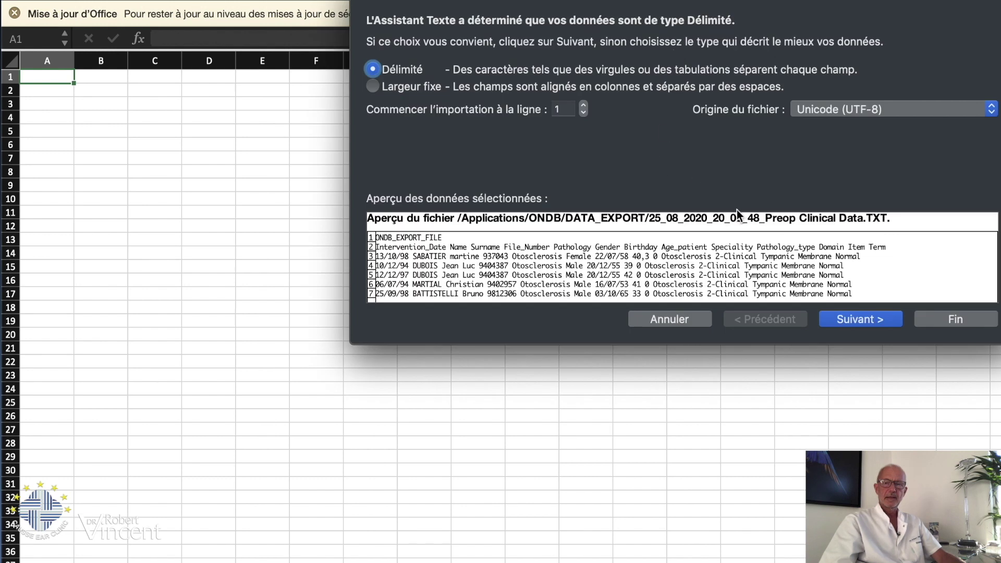
pyautogui.click(858, 326)
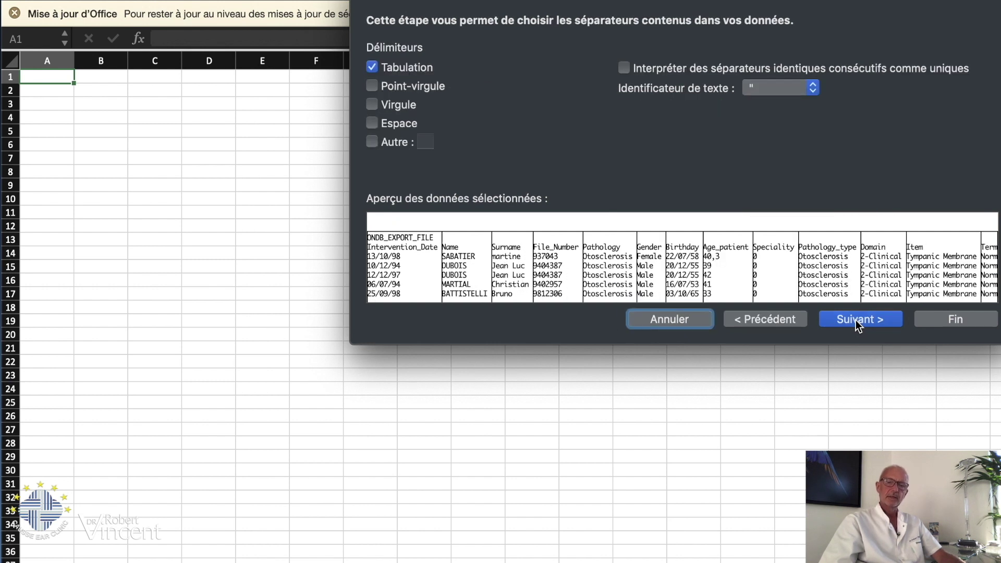
pyautogui.click(856, 325)
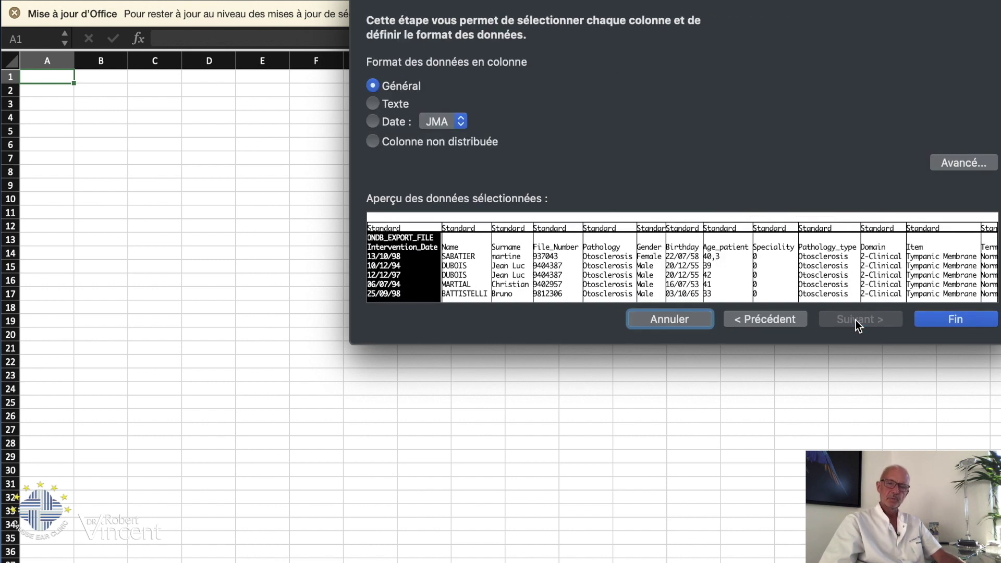
pyautogui.click(956, 320)
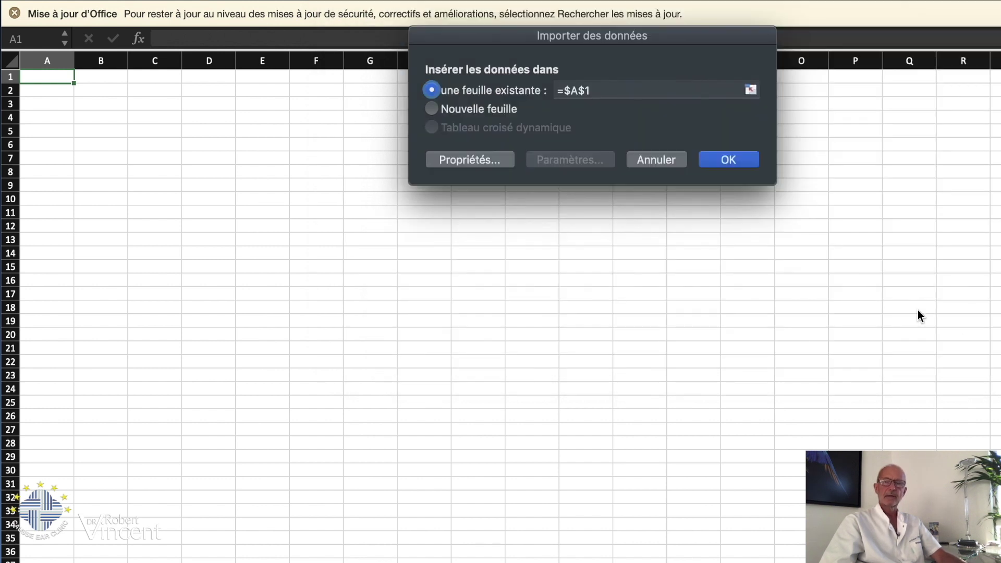
pyautogui.click(728, 159)
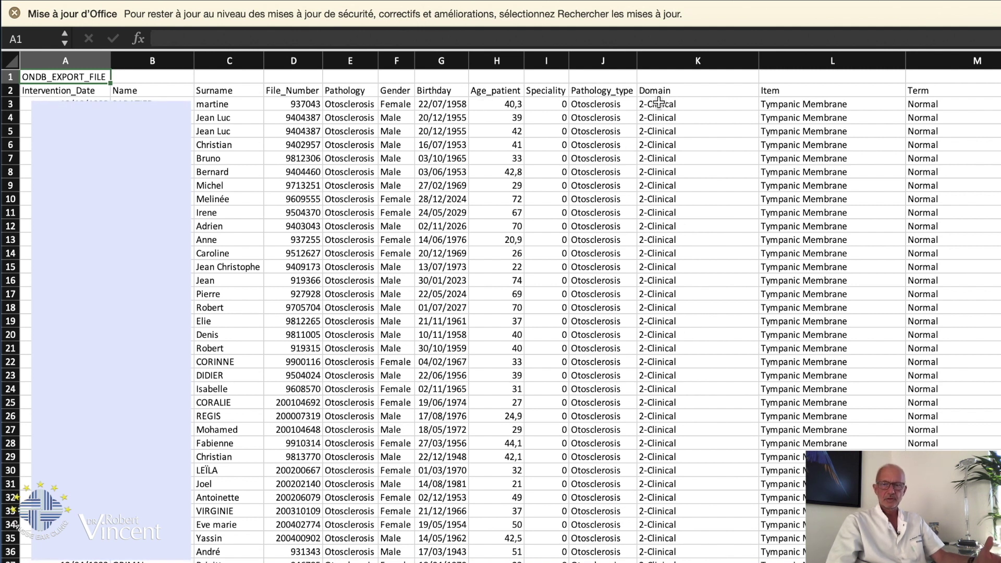
# Examine the imported preoperative rows, checking the Domain, Item and Term columns from tympanic membrane to associated pathologies
pyautogui.scroll(-3, 663, 192)
pyautogui.scroll(-4, 663, 191)
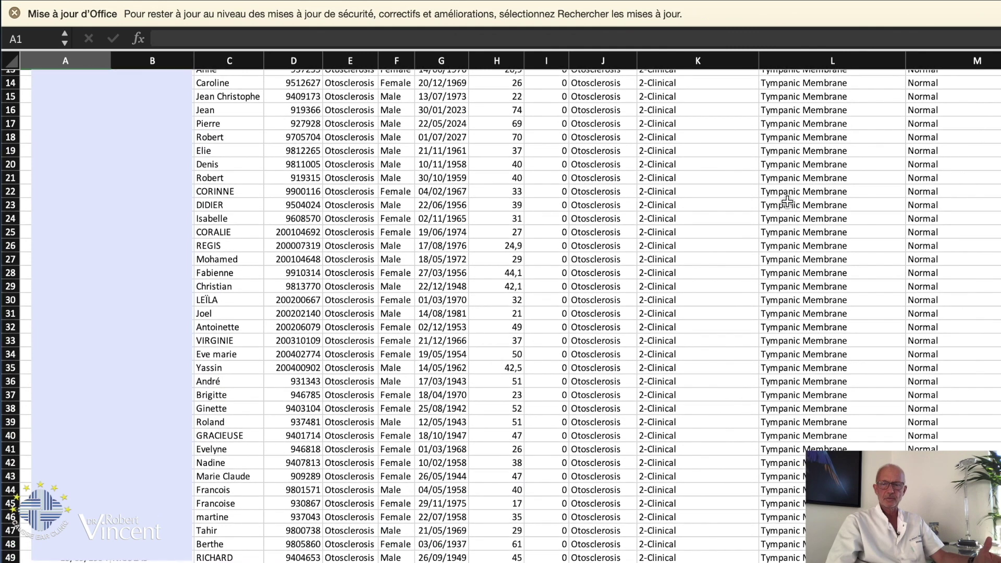
pyautogui.scroll(-10, 804, 353)
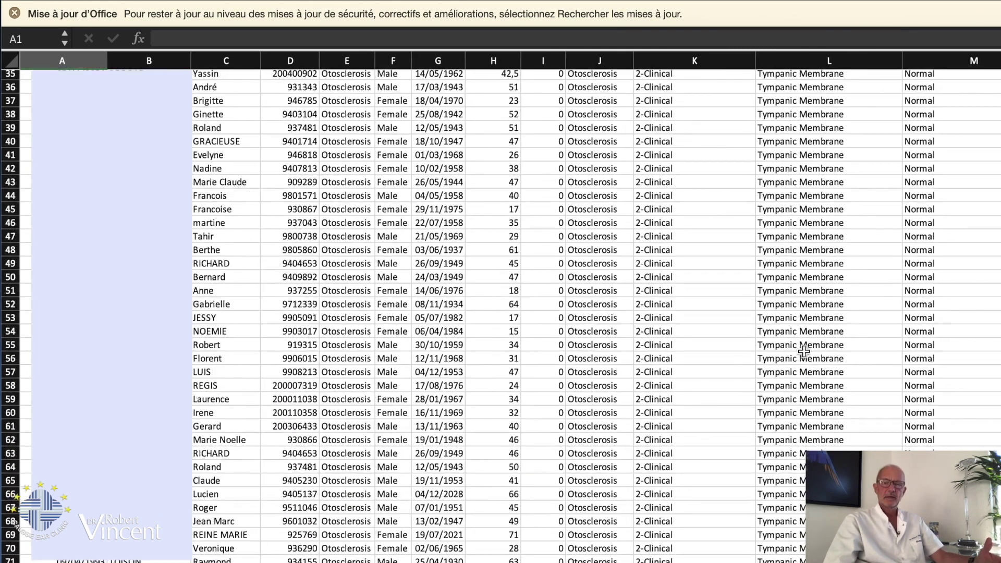
pyautogui.scroll(-14, 822, 431)
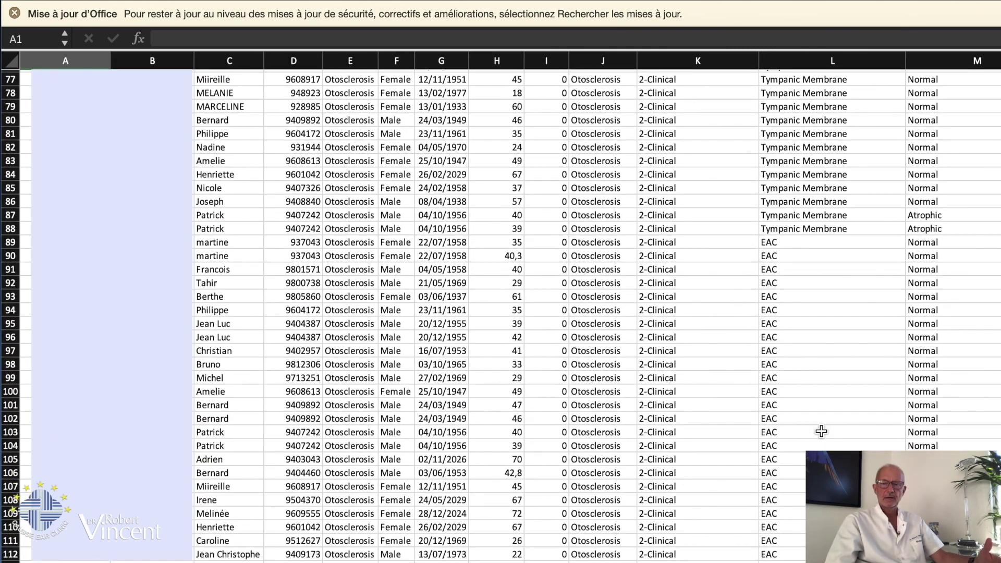
pyautogui.scroll(-20, 749, 466)
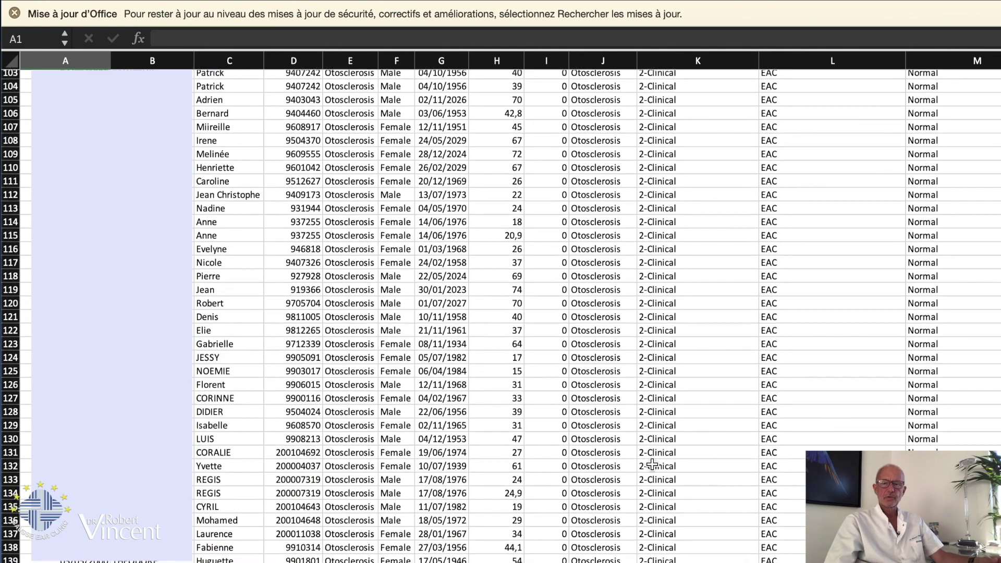
pyautogui.scroll(-5, 652, 465)
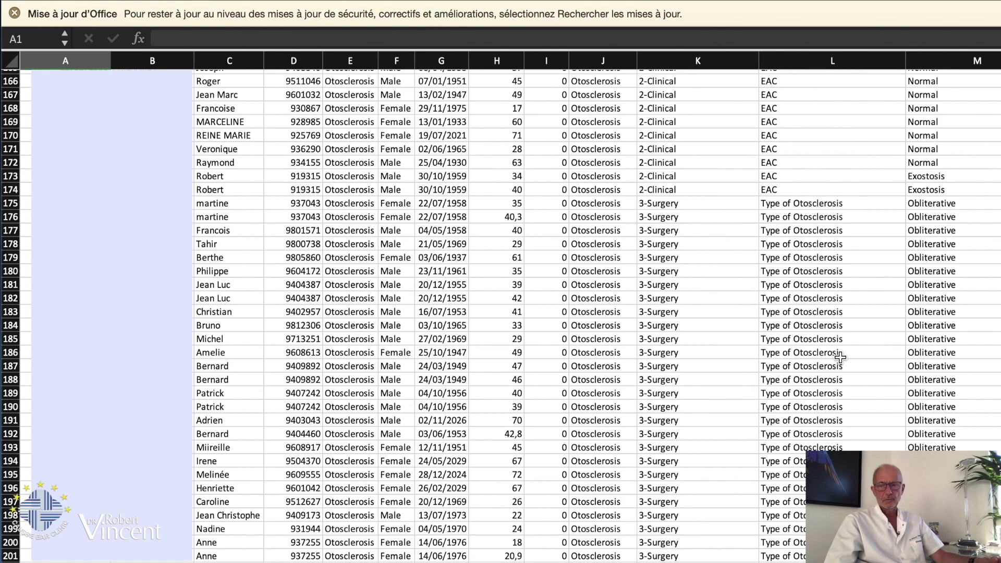
pyautogui.scroll(-20, 501, 316)
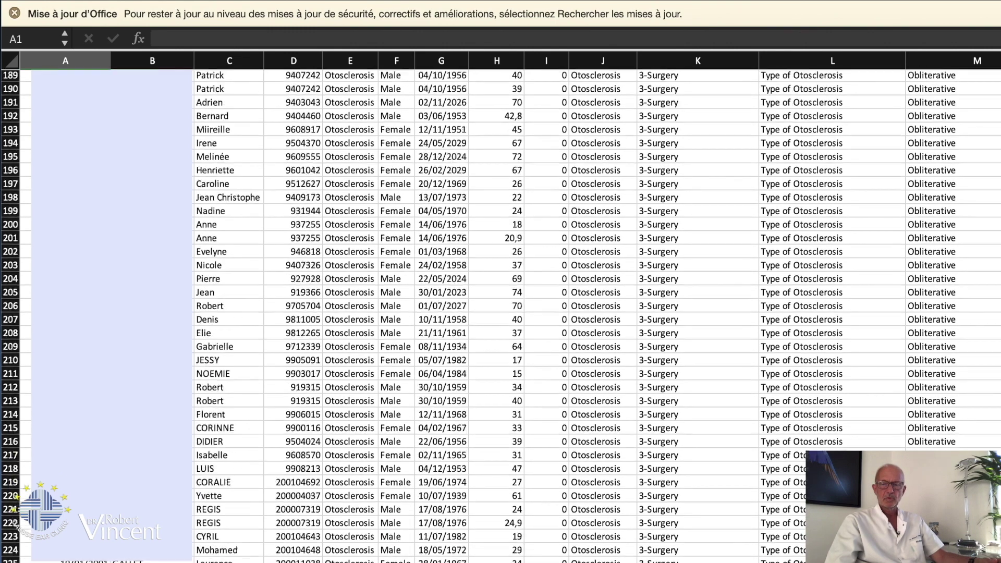
pyautogui.scroll(-10, 501, 316)
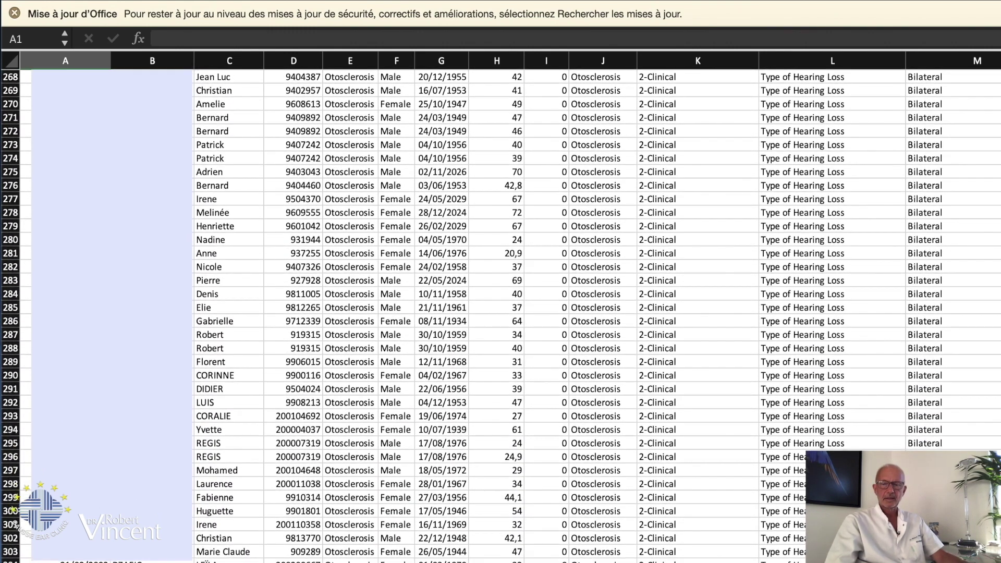
pyautogui.scroll(-13, 500, 316)
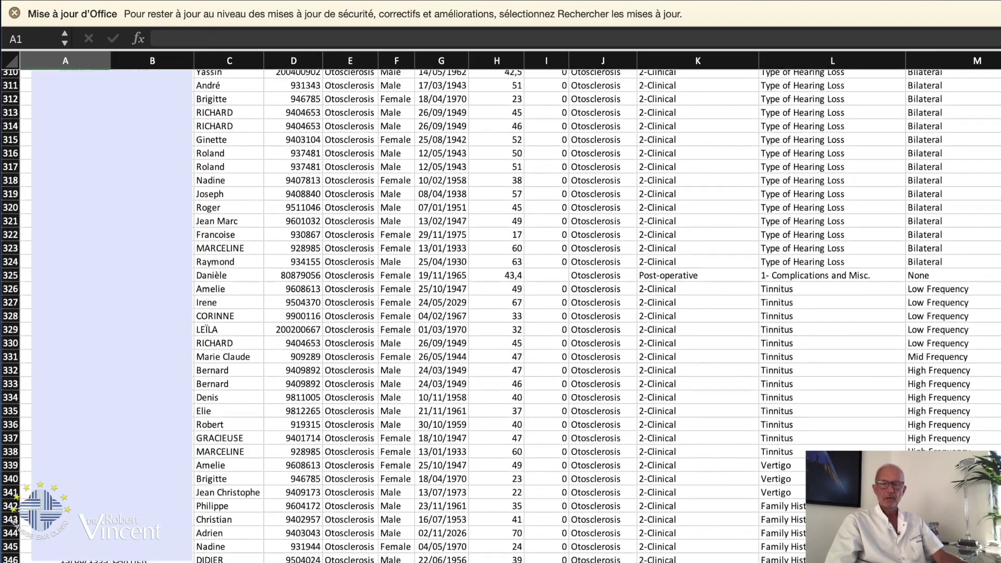
pyautogui.scroll(-10, 738, 428)
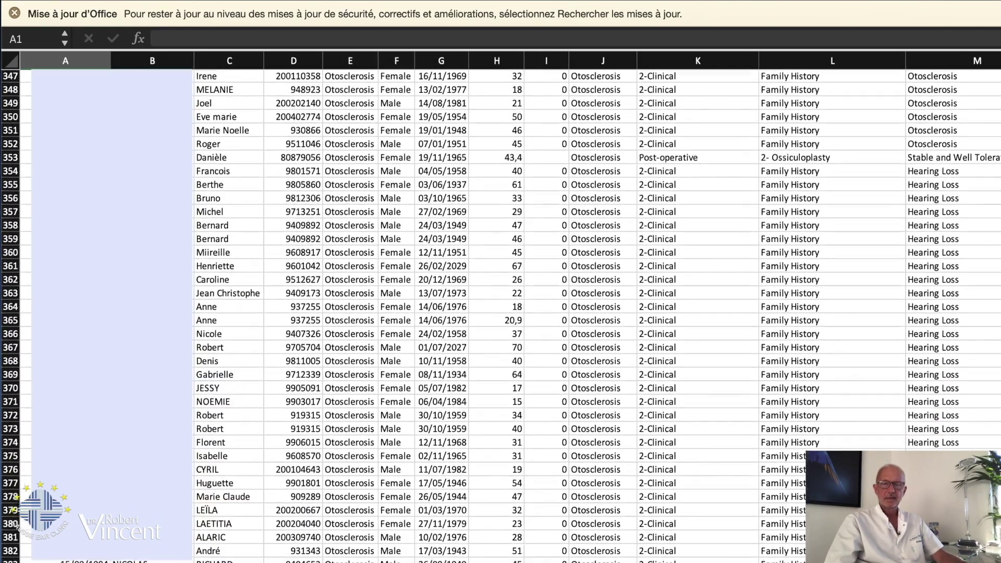
pyautogui.scroll(-3, 739, 428)
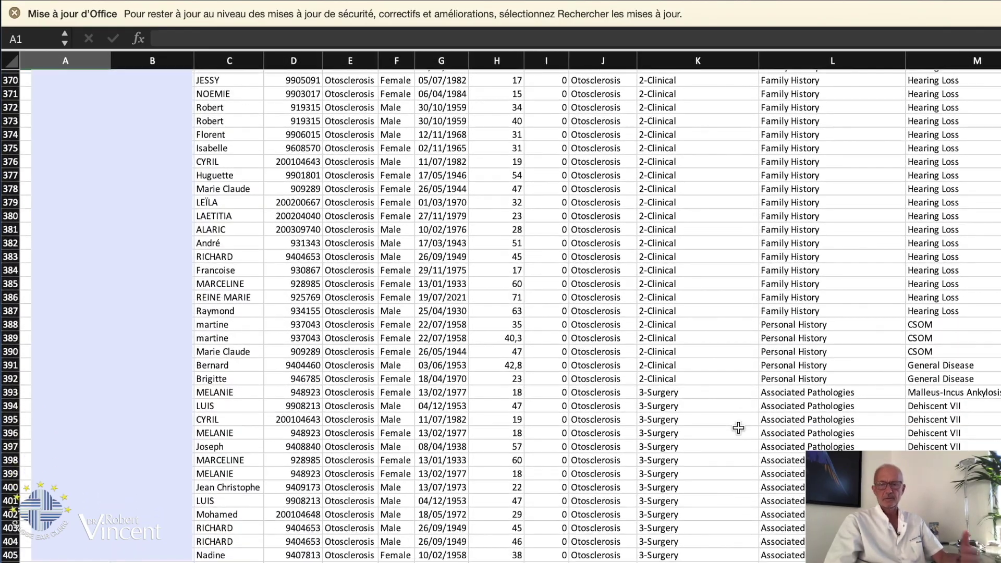
pyautogui.scroll(-2, 738, 427)
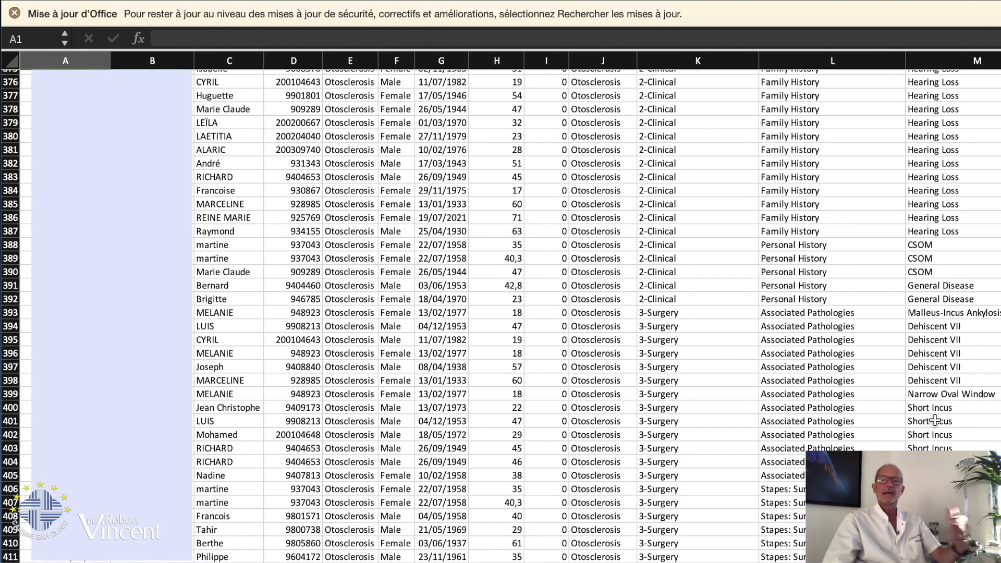
pyautogui.scroll(15, 935, 420)
pyautogui.scroll(20, 935, 420)
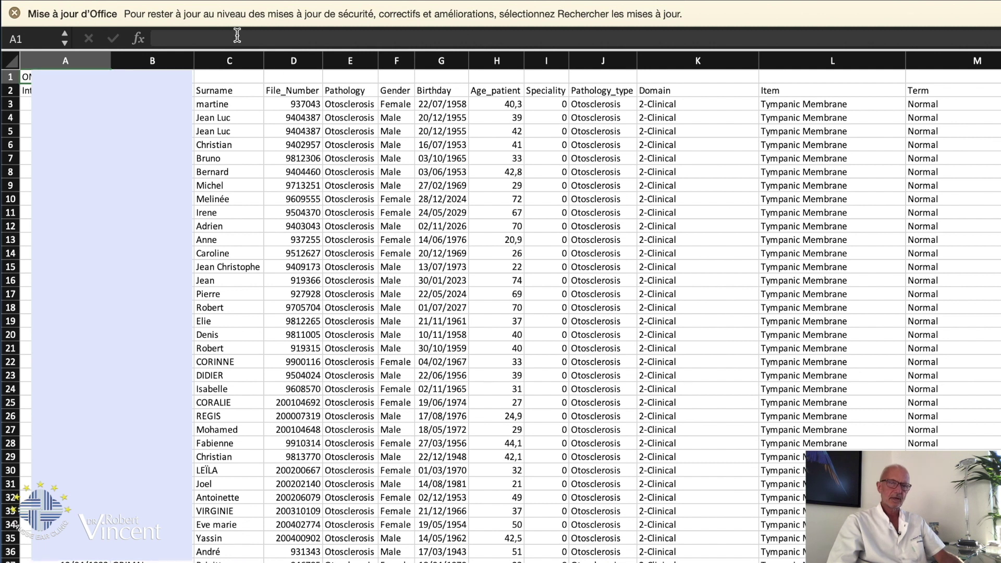
# Save the workbook in the DATA_EXPORT folder as Obliterative Study - Preop Clinical in Excel workbook (.xlsx) format
pyautogui.click(10, 0)
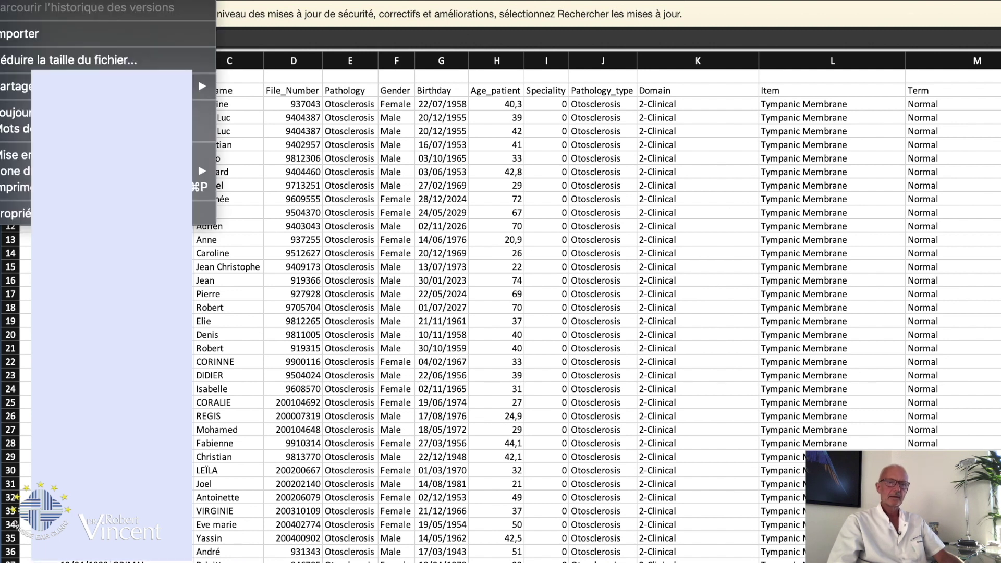
pyautogui.click(52, 0)
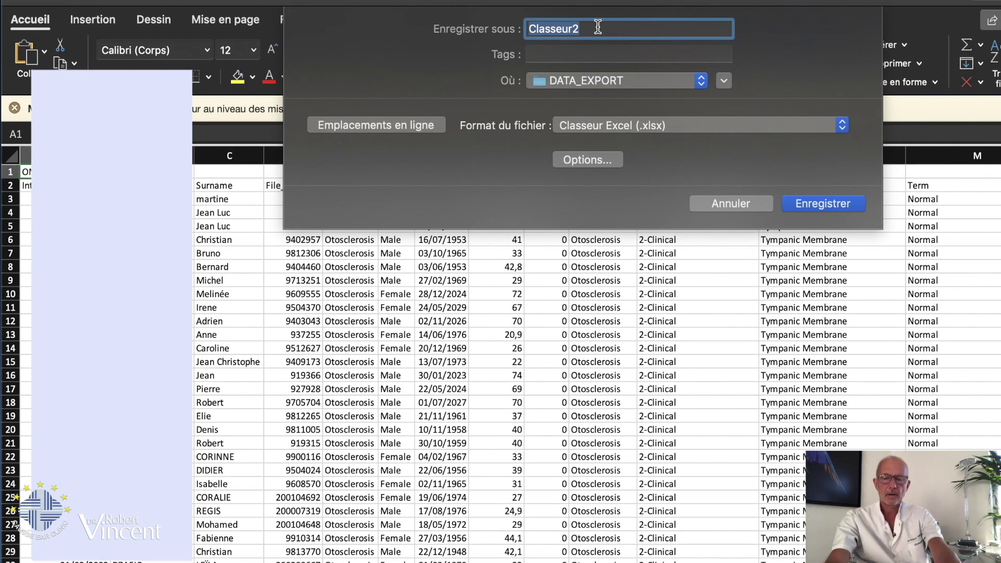
pyautogui.write('Oblit')
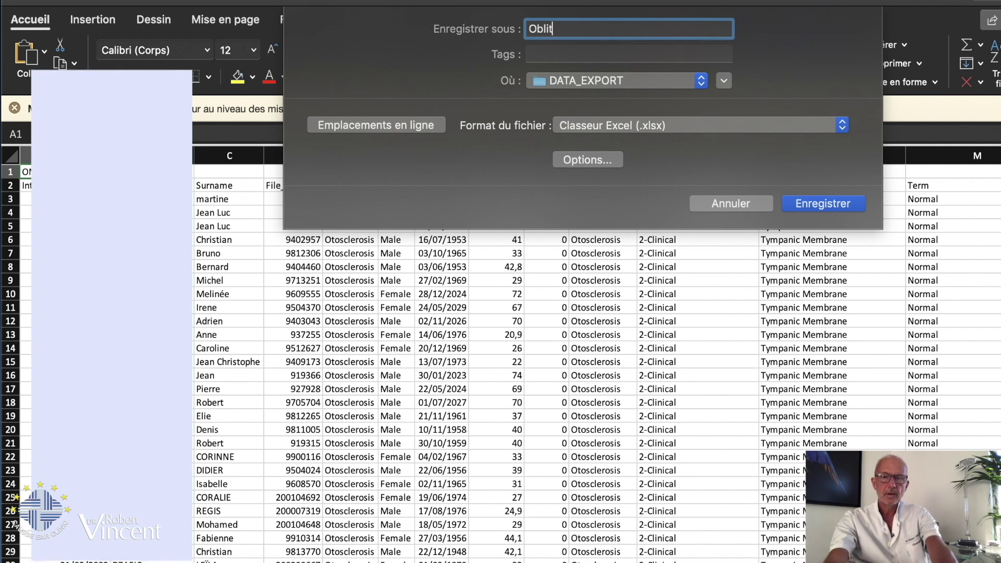
pyautogui.write('erative Study - Preop C')
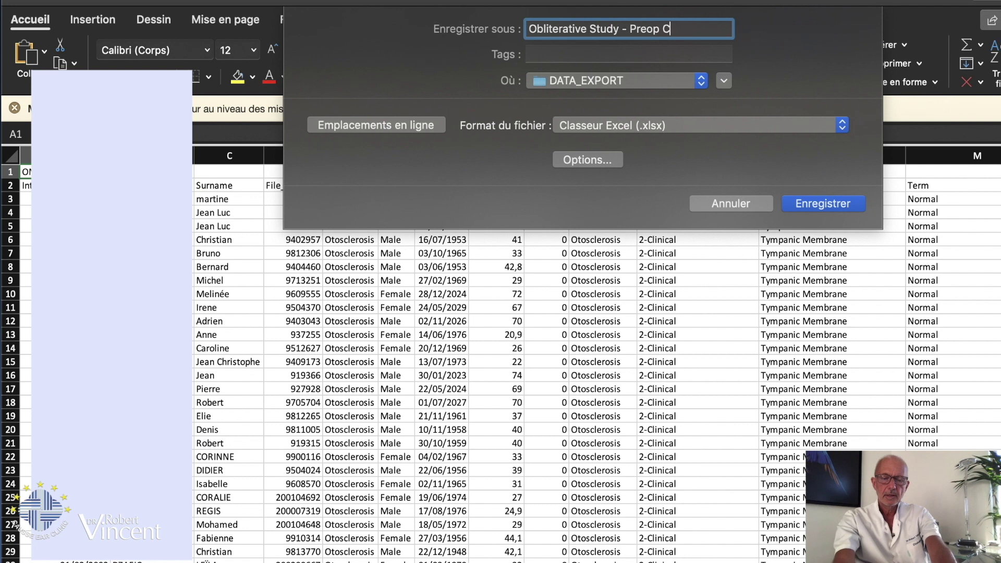
pyautogui.write('linical')
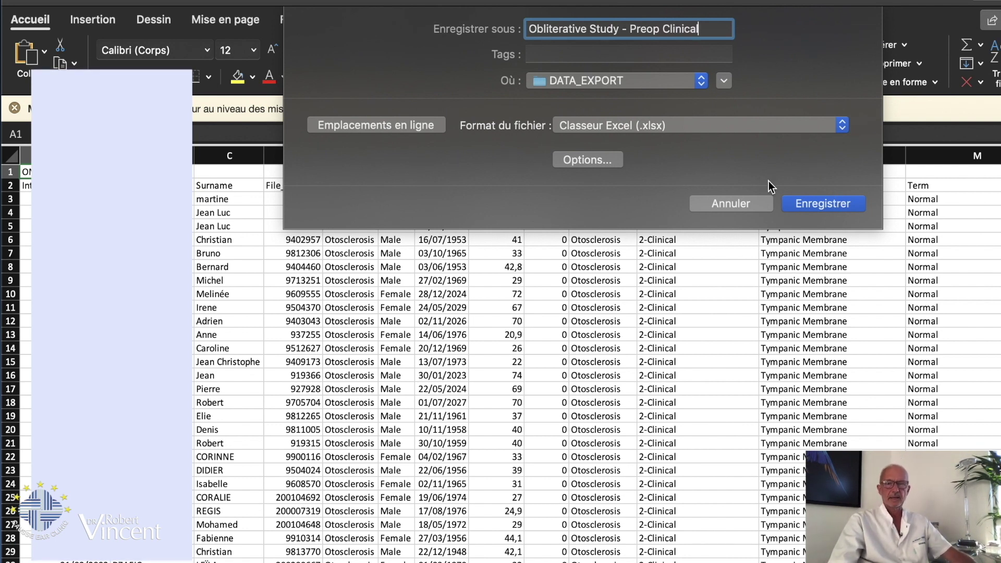
pyautogui.click(814, 204)
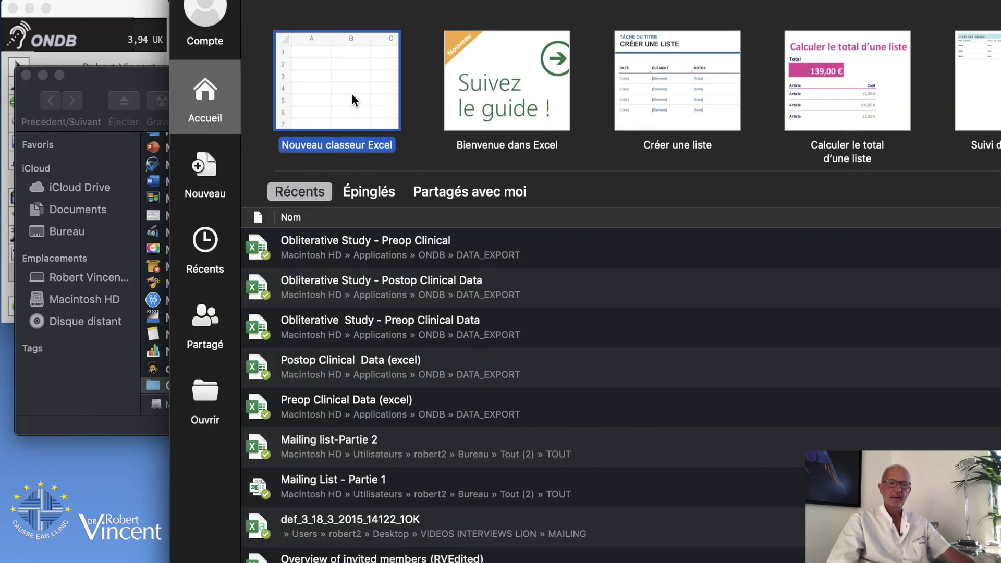
# Create a new blank workbook and import 25_08_2020_20_00_48_Postop Clinical Data.TXT as tab-delimited text in General format at cell A1
pyautogui.doubleClick(352, 99)
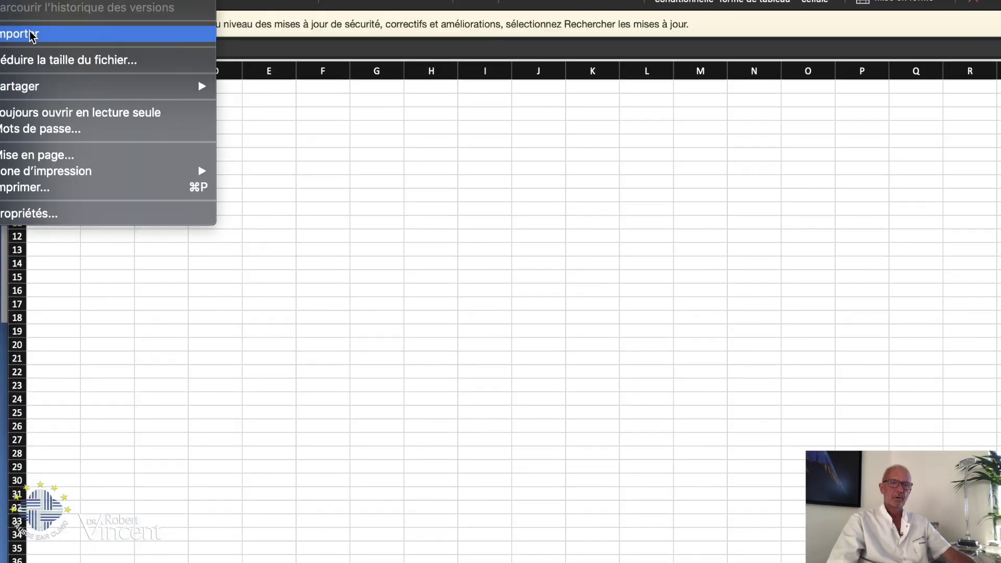
pyautogui.click(33, 33)
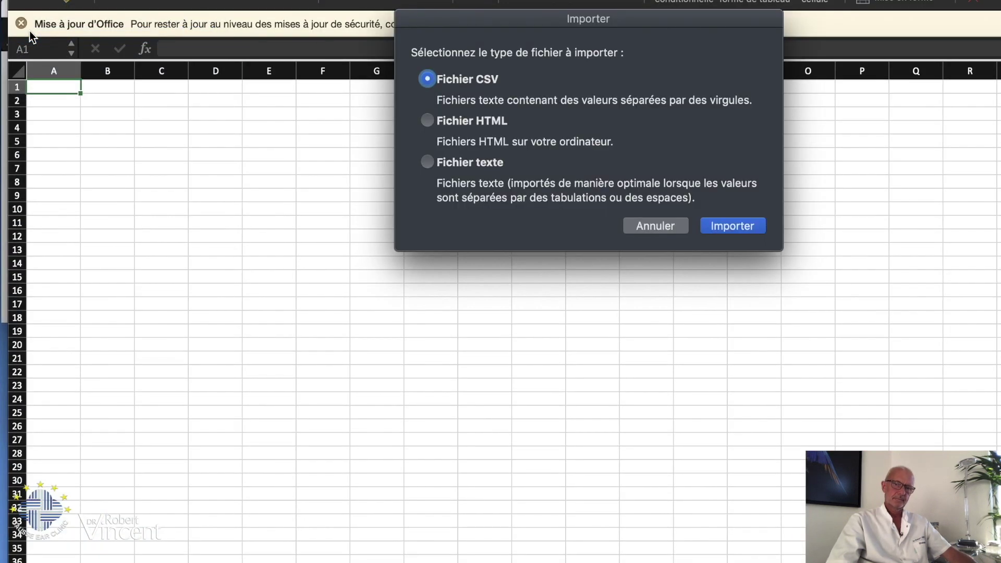
pyautogui.click(428, 162)
pyautogui.click(744, 227)
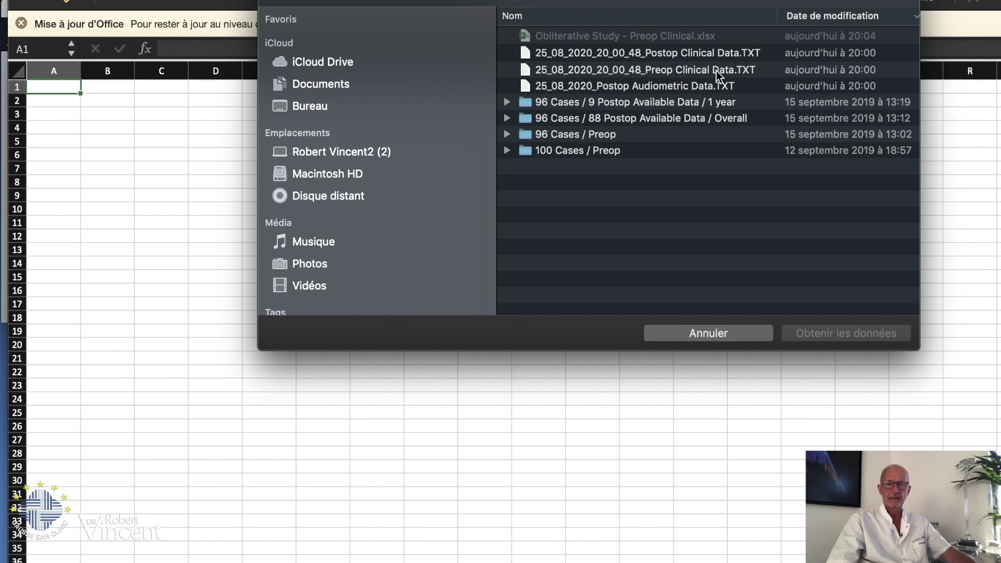
pyautogui.doubleClick(678, 57)
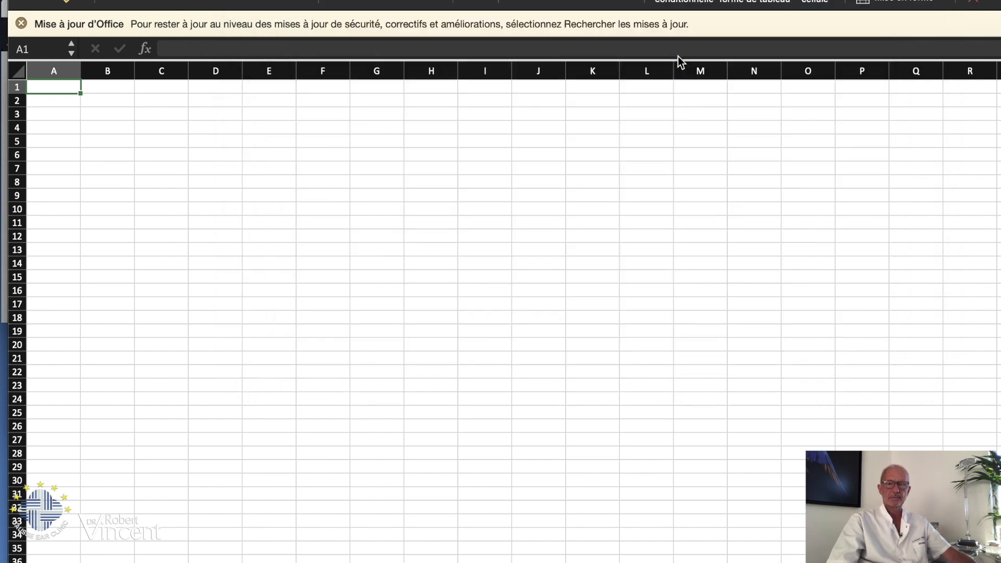
pyautogui.click(851, 321)
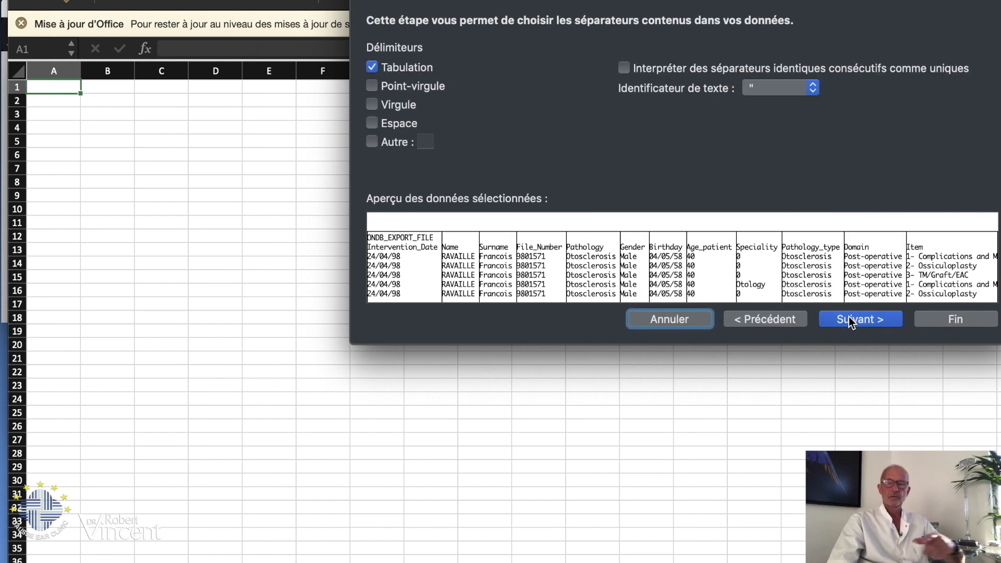
pyautogui.click(851, 321)
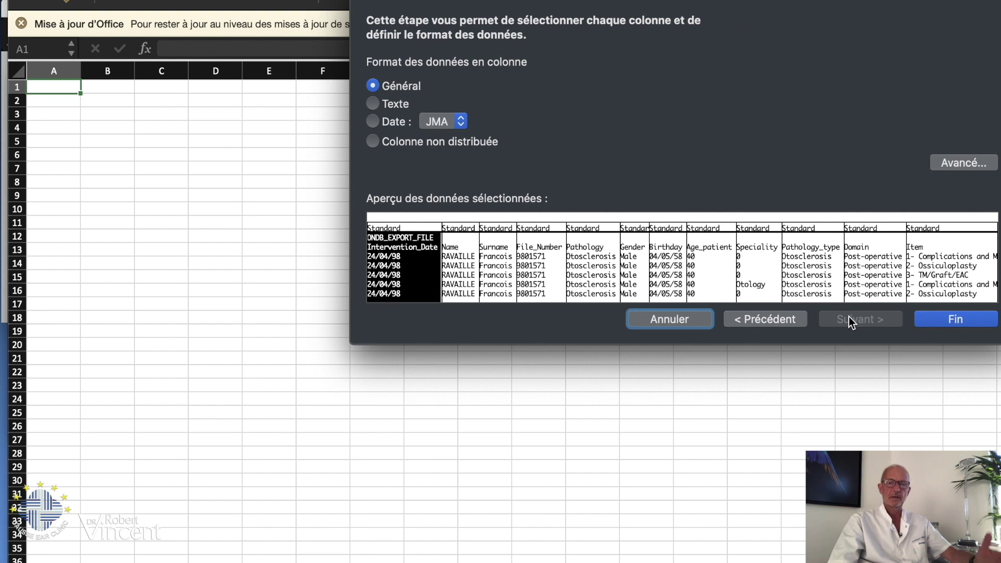
pyautogui.click(961, 321)
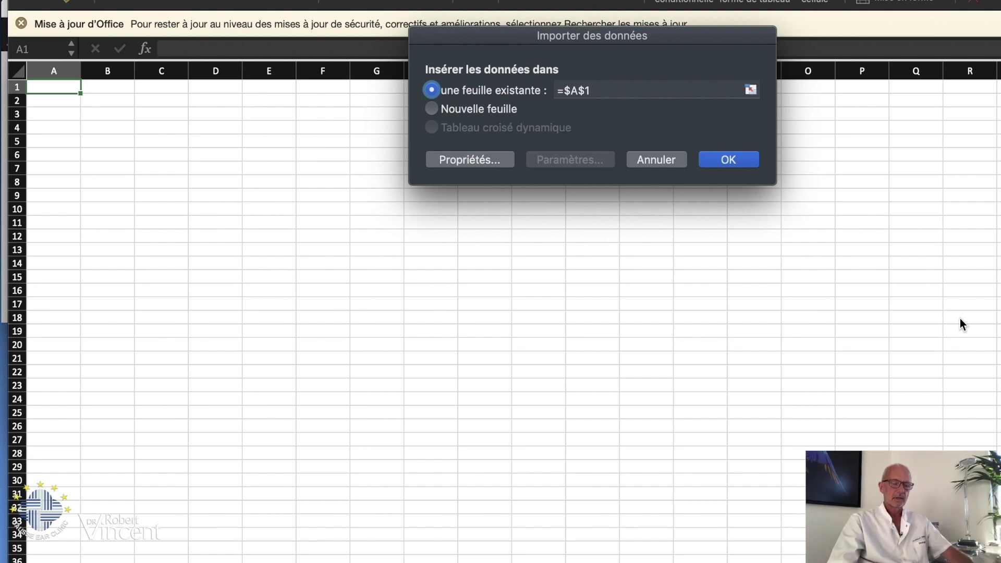
pyautogui.click(730, 160)
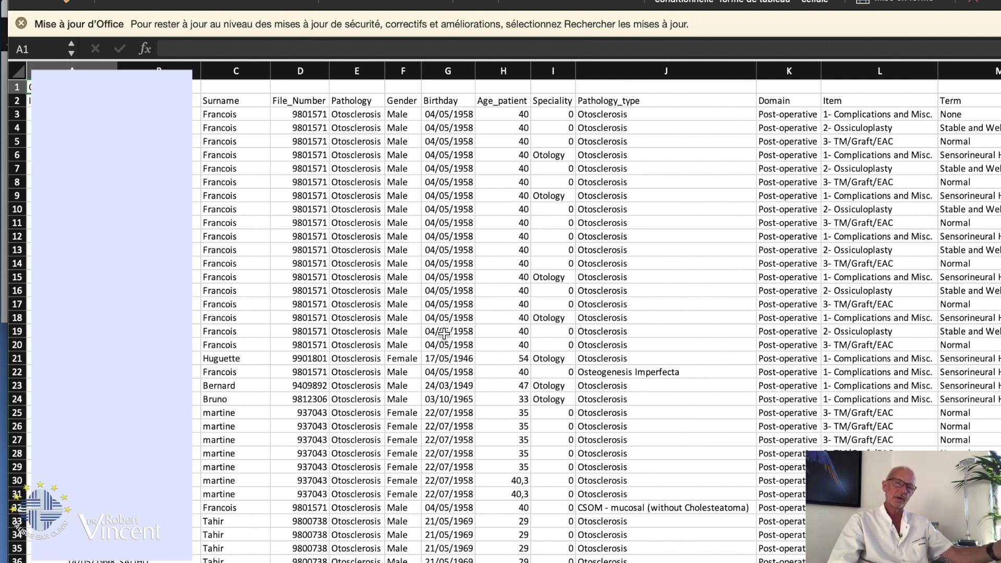
# Save the postoperative workbook in the DATA_EXPORT folder as Oblterative Study - Postop Clinical in Excel workbook (.xlsx) format and close it
pyautogui.hscroll(2, 443, 334)
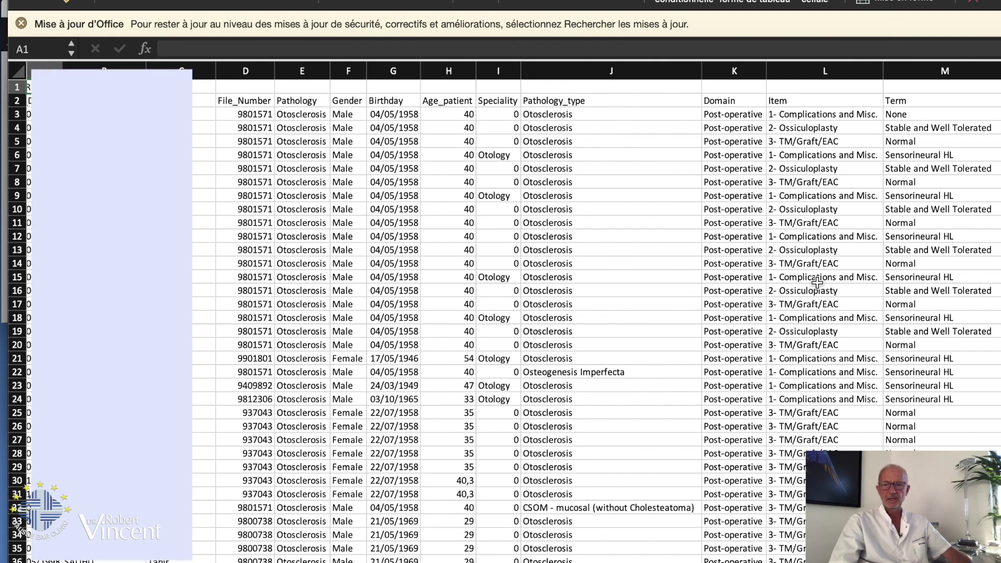
pyautogui.scroll(-5, 917, 429)
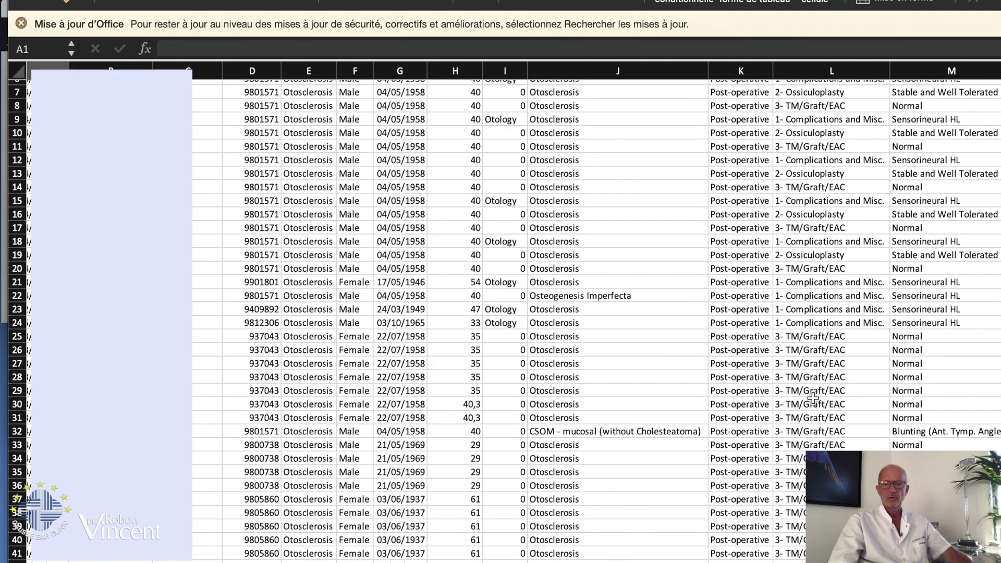
pyautogui.scroll(-4, 596, 313)
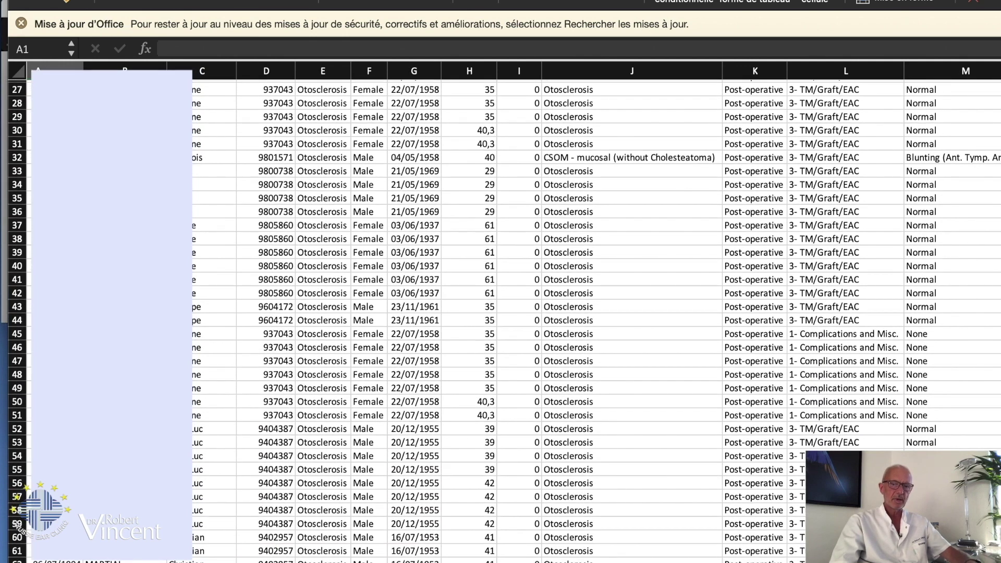
pyautogui.scroll(9, 421, 431)
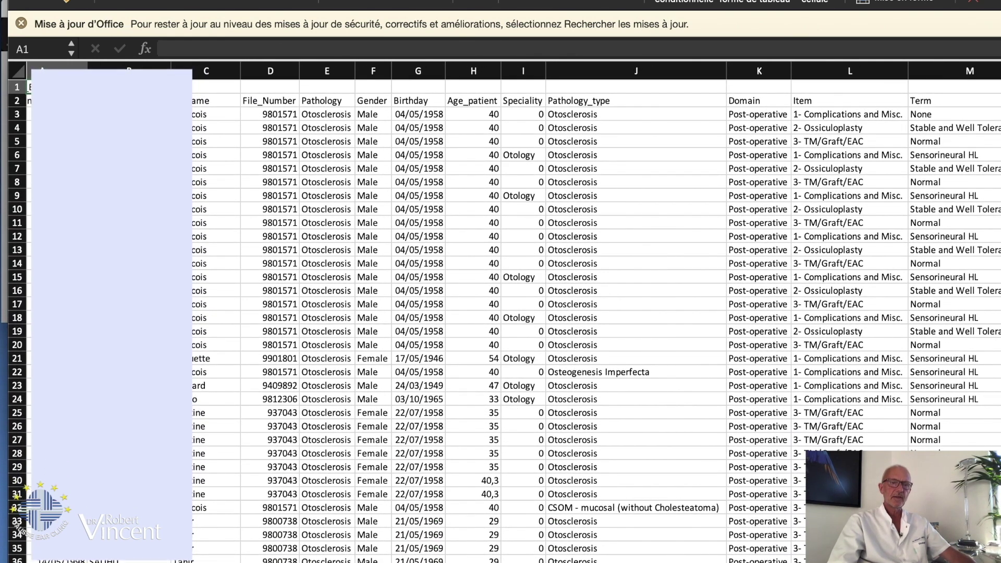
pyautogui.click(10, 0)
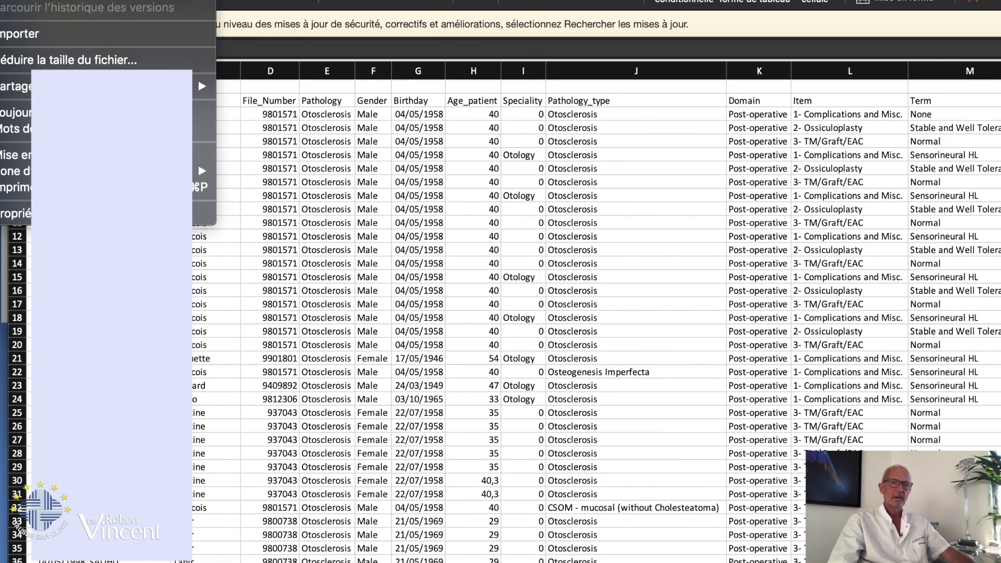
pyautogui.click(32, 0)
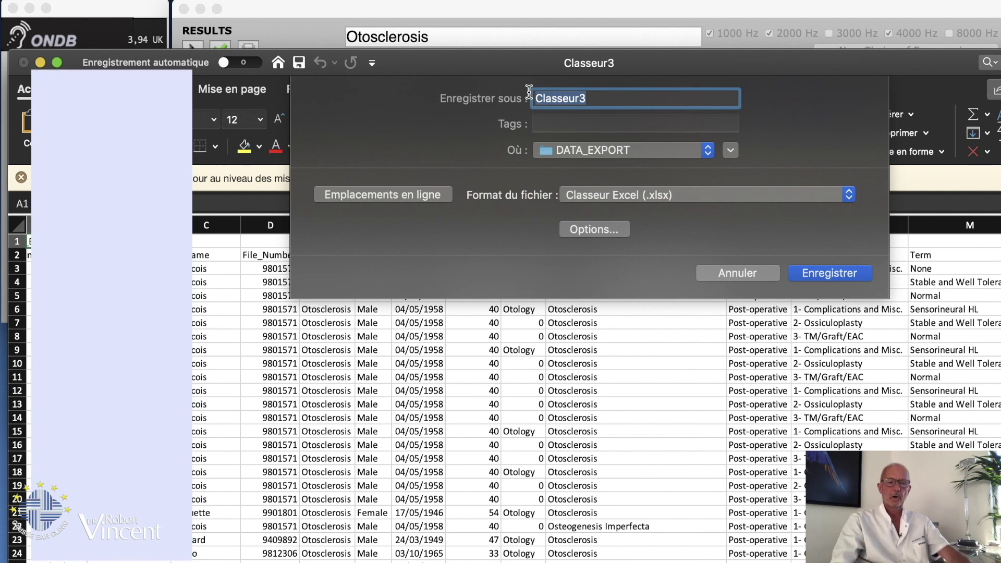
pyautogui.write('Oblterative Study - Po')
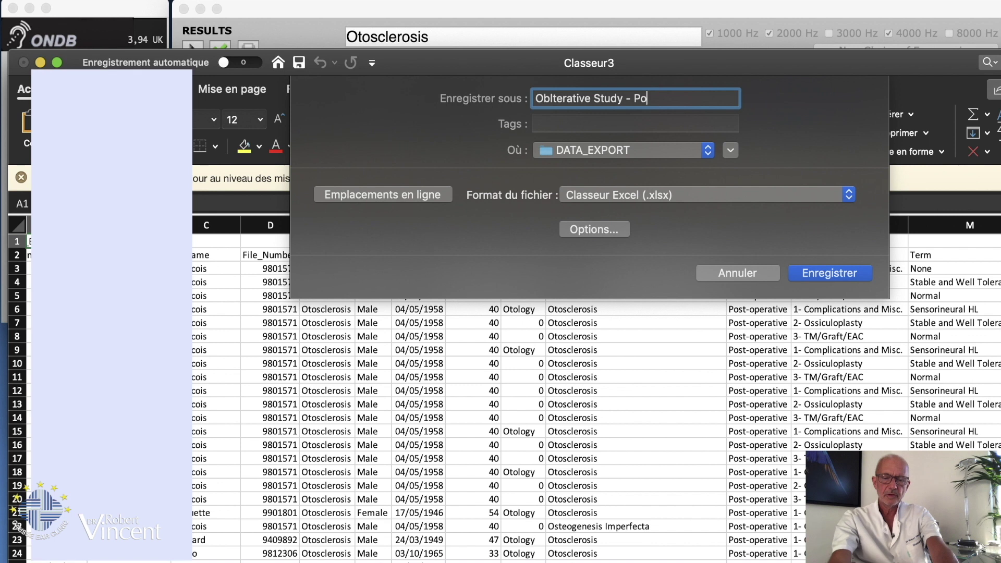
pyautogui.write('linical')
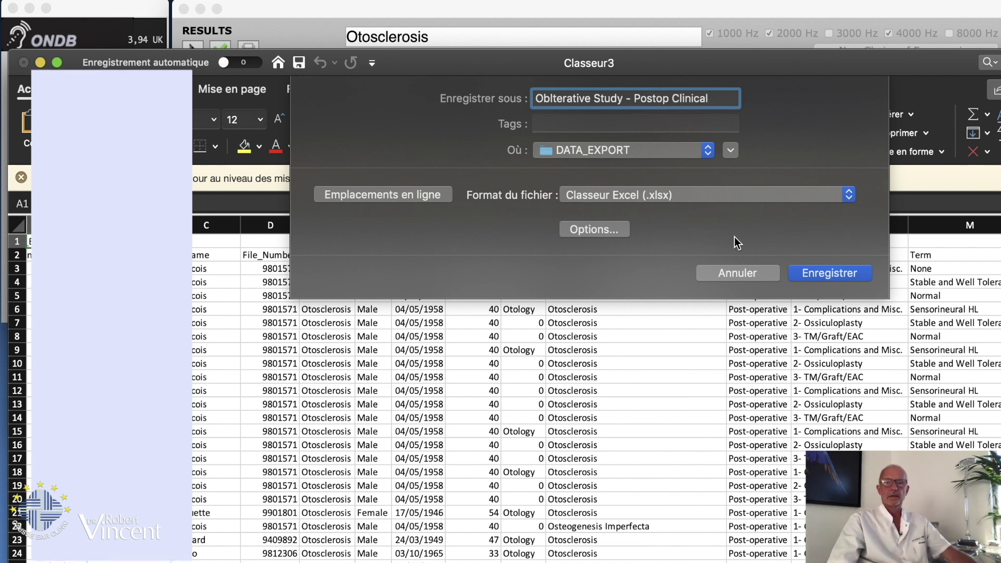
pyautogui.click(816, 278)
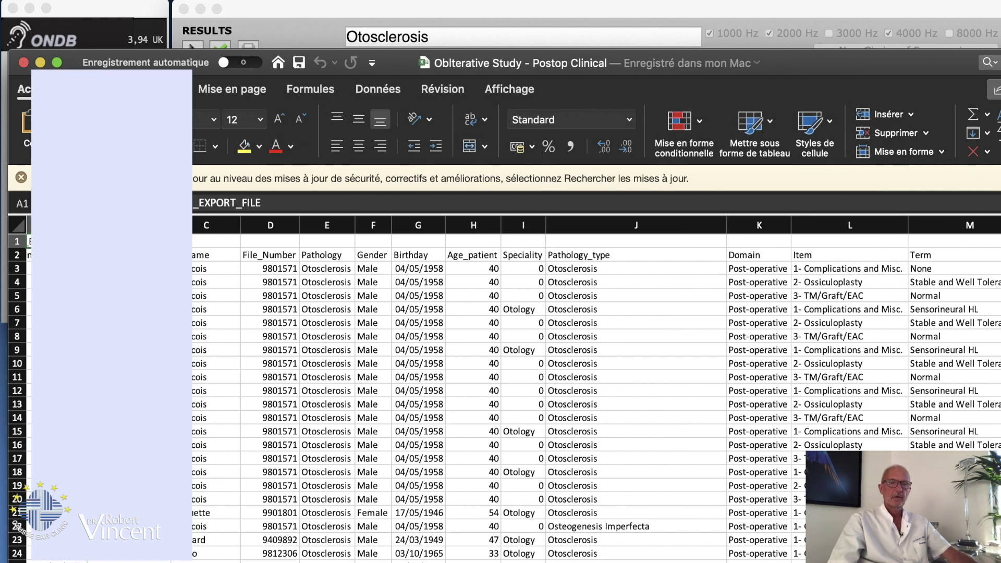
pyautogui.click(23, 62)
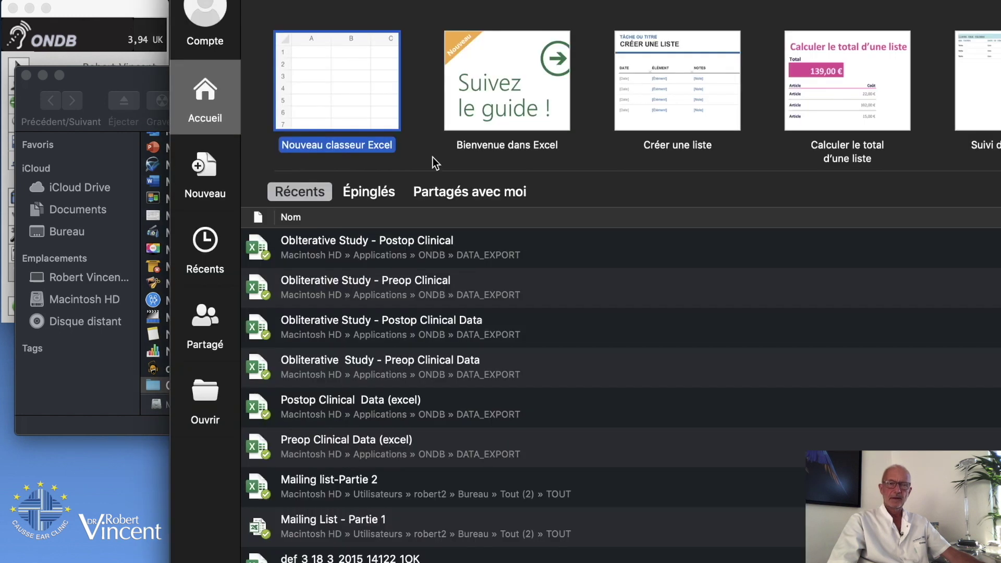
# Create a new blank workbook and import 25_08_2020_Postop Audiometric Data.TXT as tab-delimited text into the existing sheet at cell A1
pyautogui.doubleClick(347, 93)
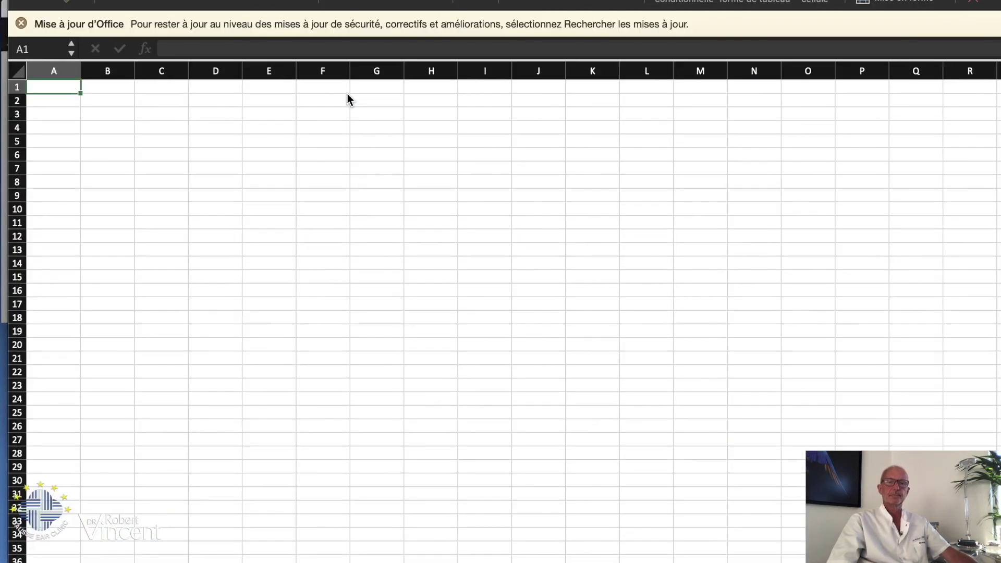
pyautogui.click(4, 0)
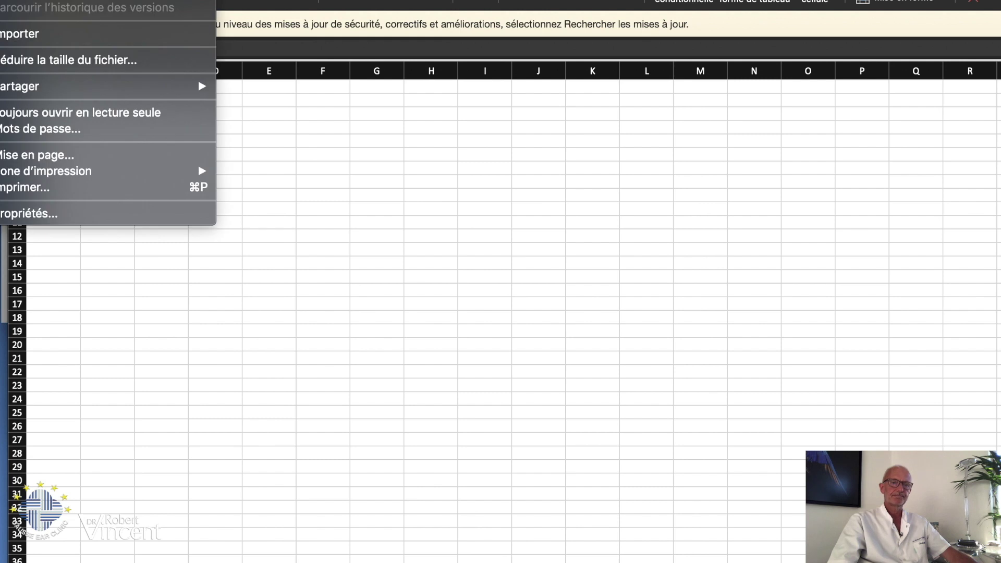
pyautogui.click(31, 34)
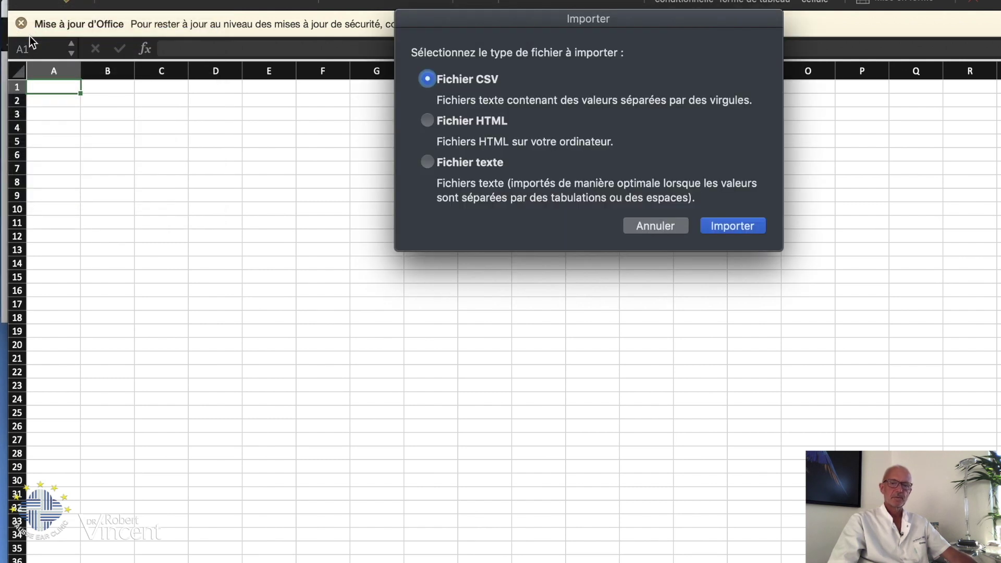
pyautogui.click(428, 163)
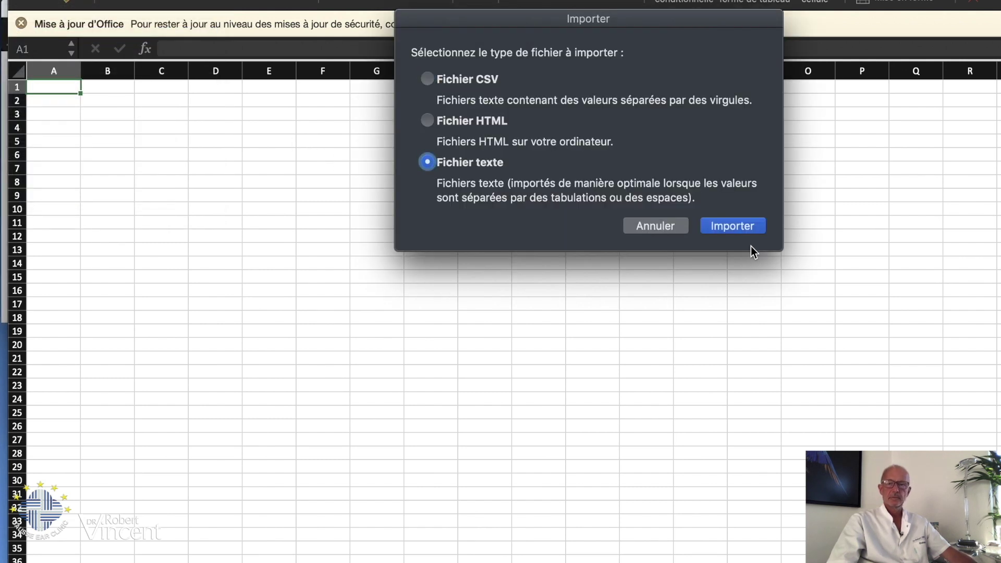
pyautogui.click(740, 228)
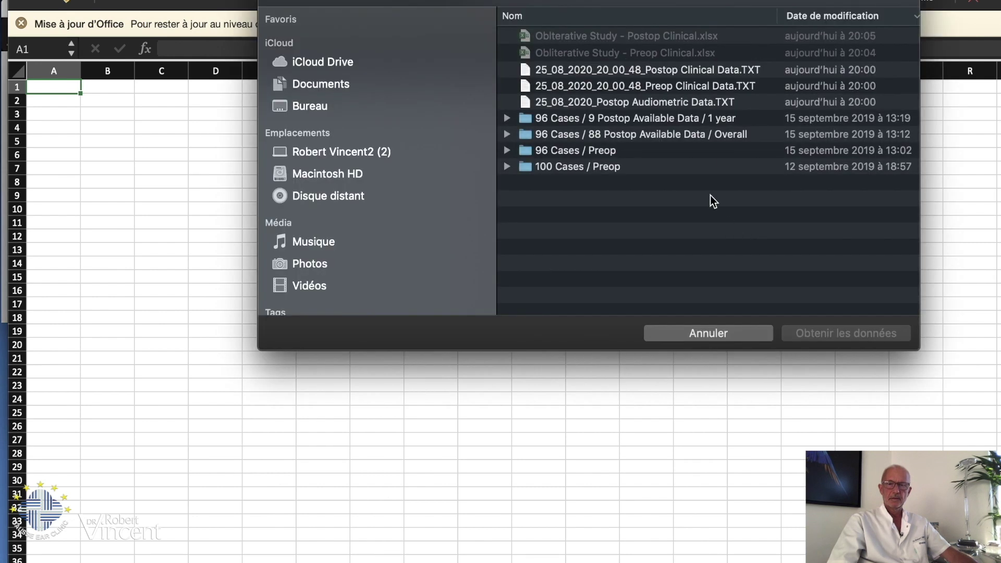
pyautogui.doubleClick(671, 102)
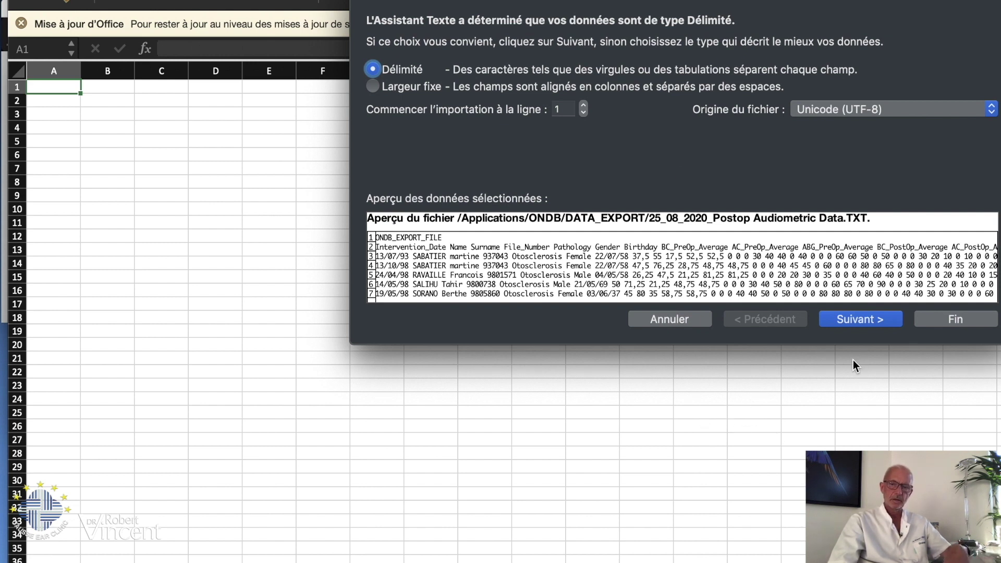
pyautogui.click(857, 323)
pyautogui.click(858, 324)
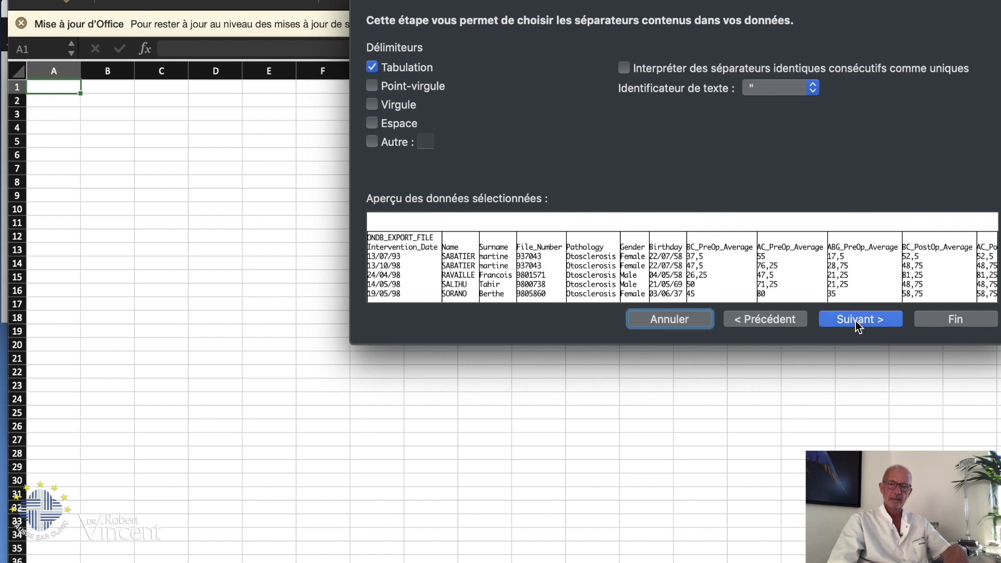
pyautogui.click(948, 322)
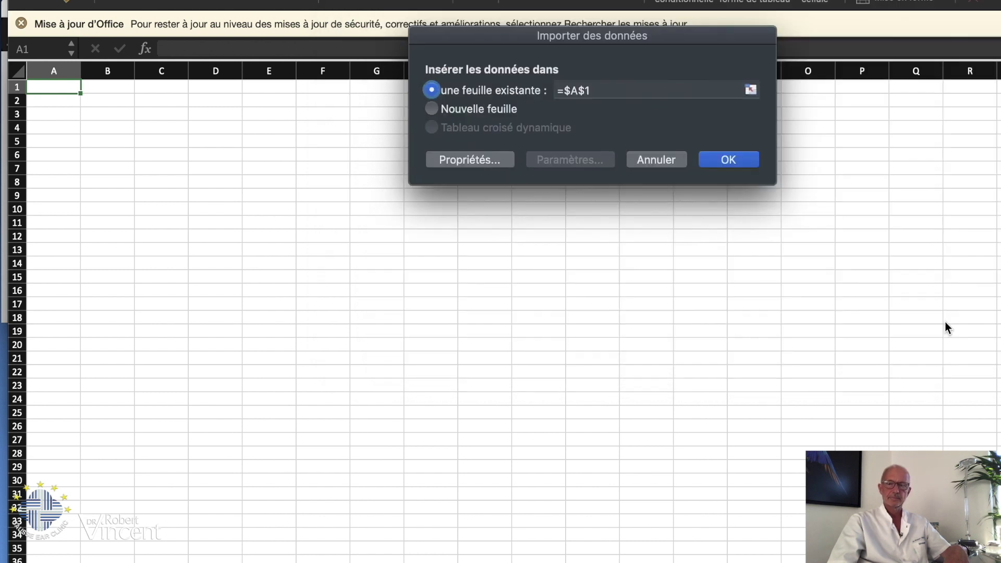
pyautogui.click(726, 160)
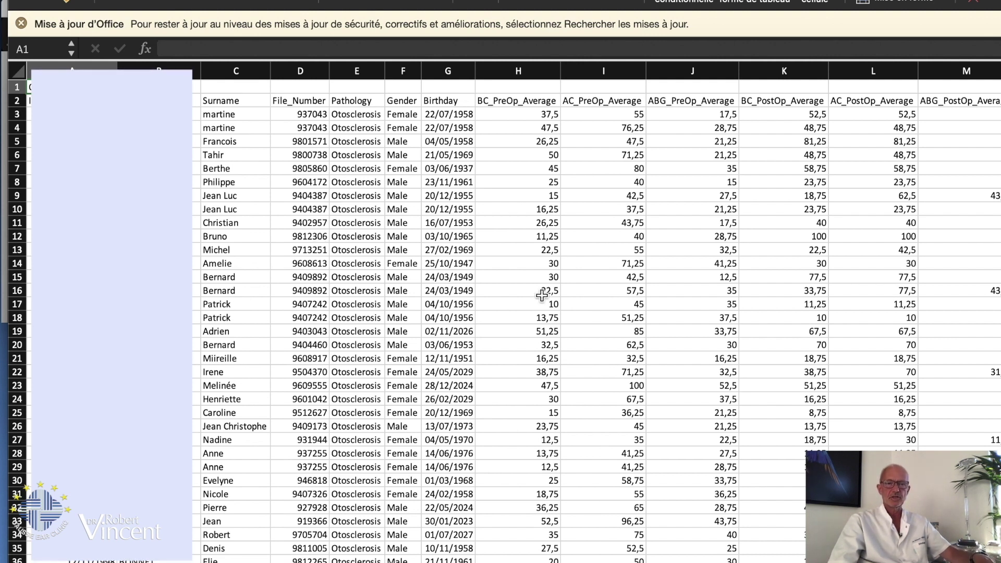
# Examine the imported audiometric rows, checking the preoperative and postoperative average columns and the BC and AC PreOp columns per frequency
pyautogui.hscroll(3, 329, 208)
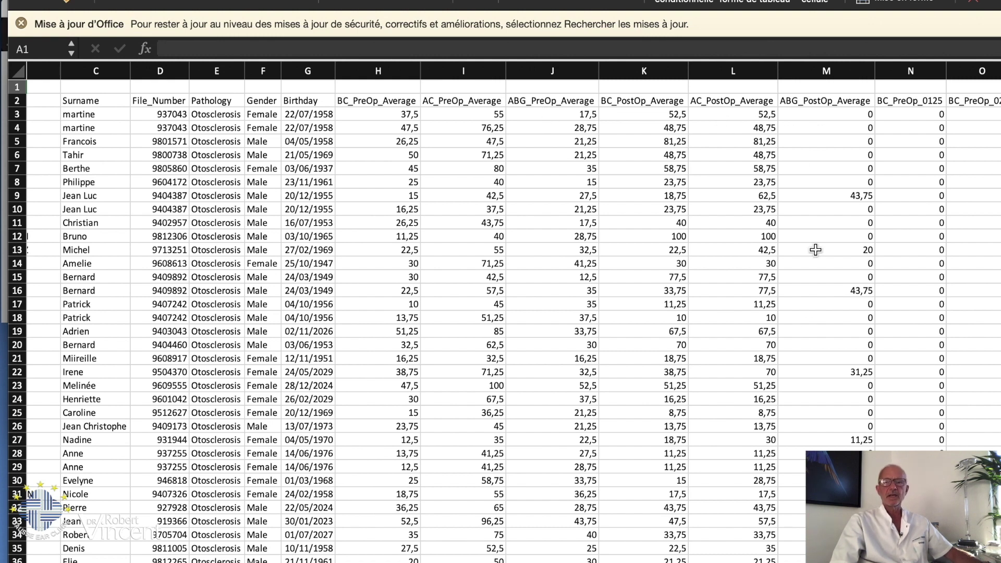
pyautogui.scroll(-15, 807, 342)
pyautogui.scroll(15, 806, 345)
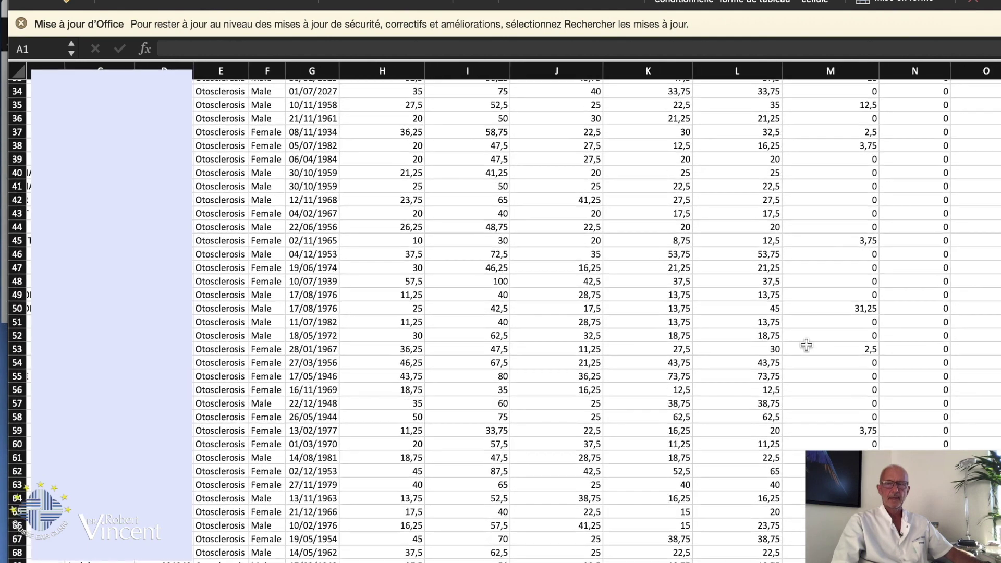
pyautogui.hscroll(2, 807, 344)
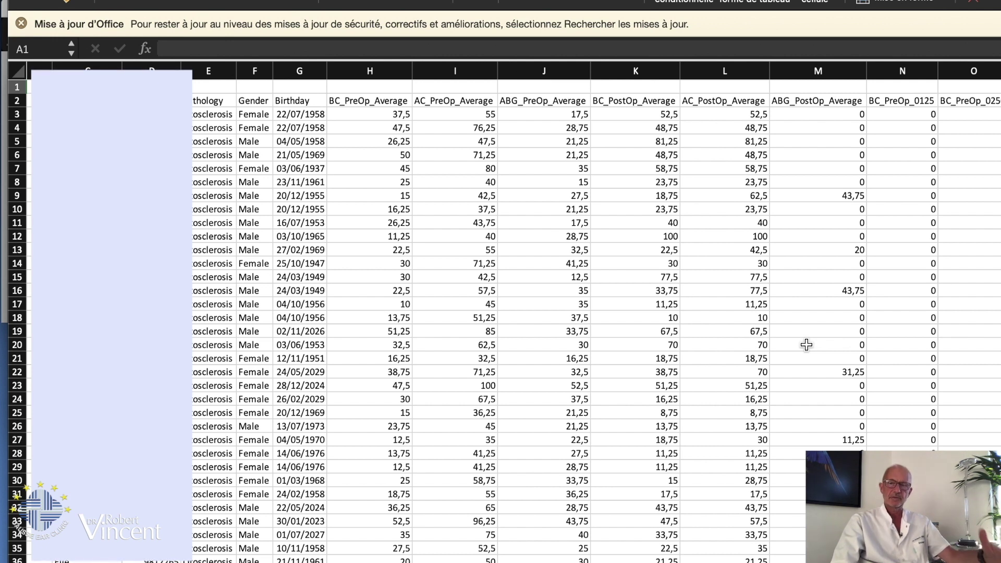
pyautogui.hscroll(3, 806, 345)
pyautogui.hscroll(3, 807, 345)
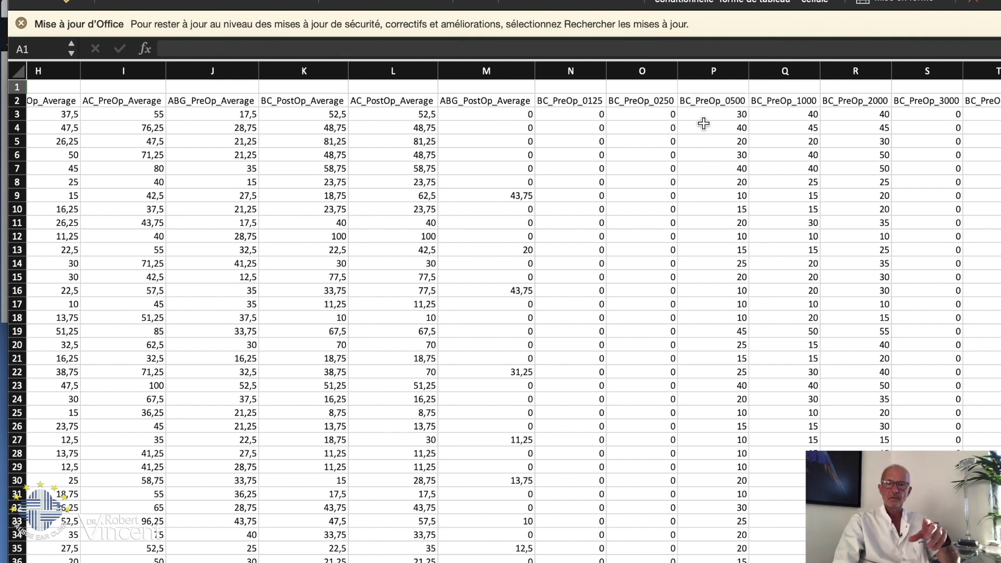
pyautogui.hscroll(5, 711, 159)
pyautogui.hscroll(1, 710, 161)
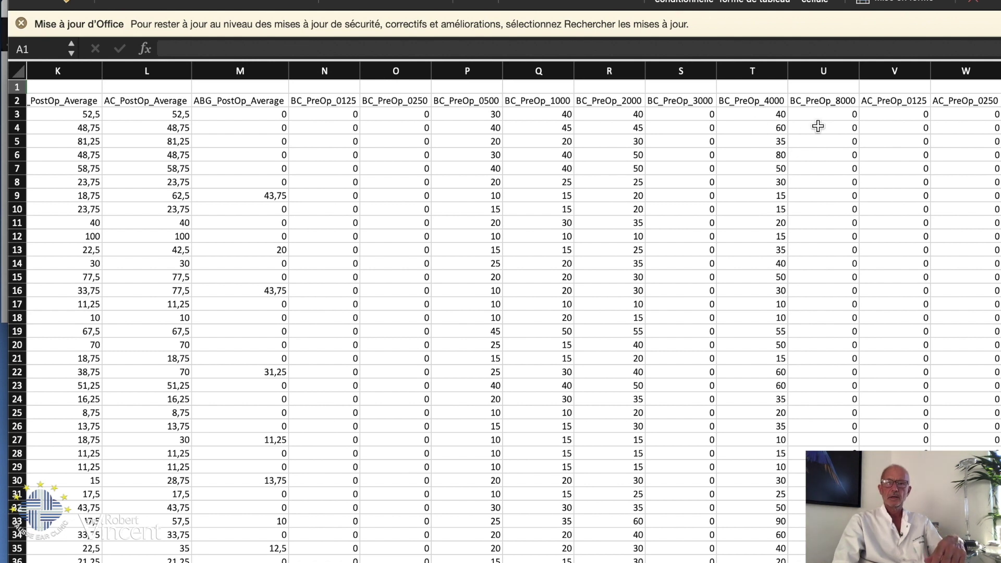
pyautogui.hscroll(3, 815, 125)
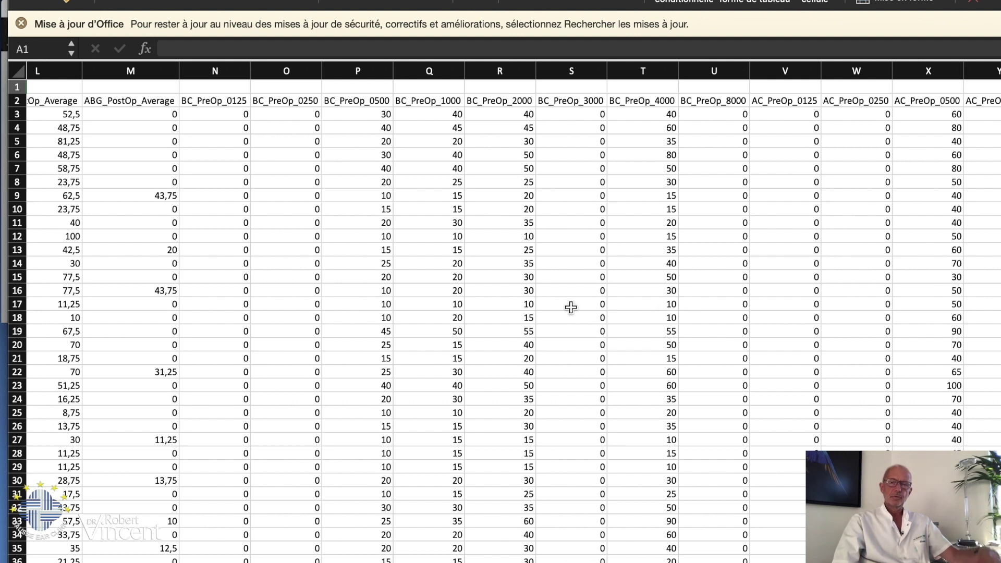
# Replace all whole-cell 0 values in the BC_PreOp_0125 column (column N) with 900
pyautogui.hscroll(-3, 571, 308)
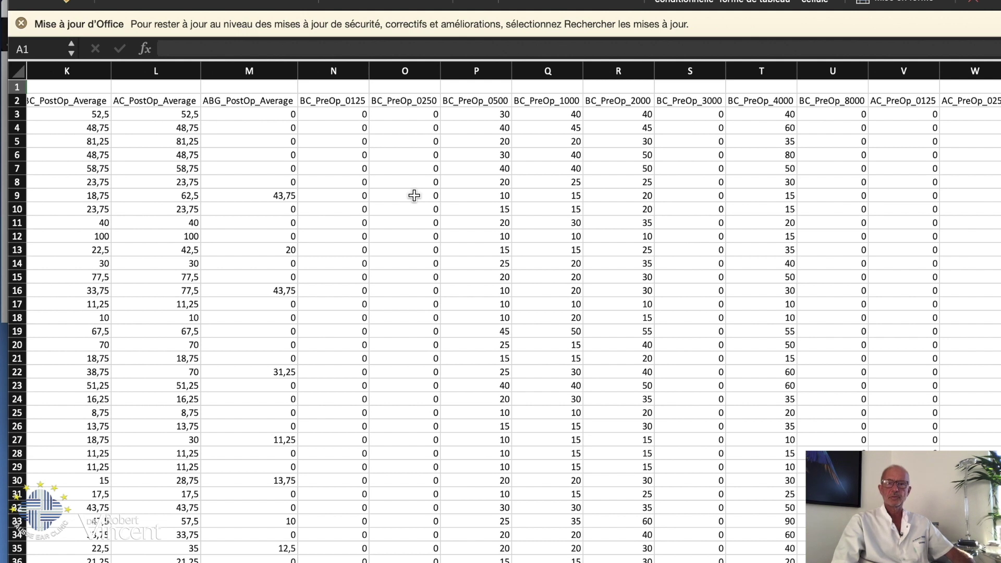
pyautogui.click(344, 70)
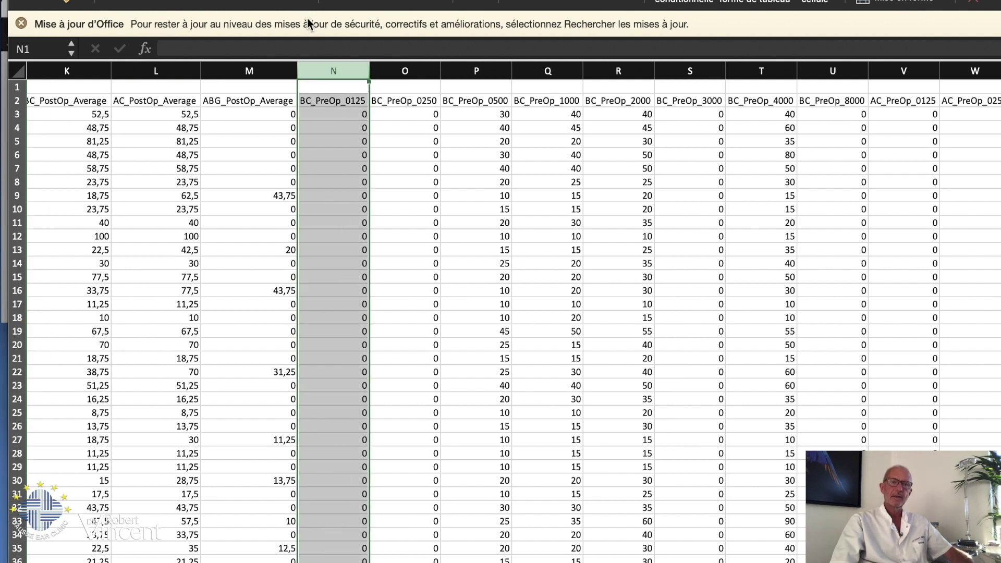
pyautogui.click(50, 0)
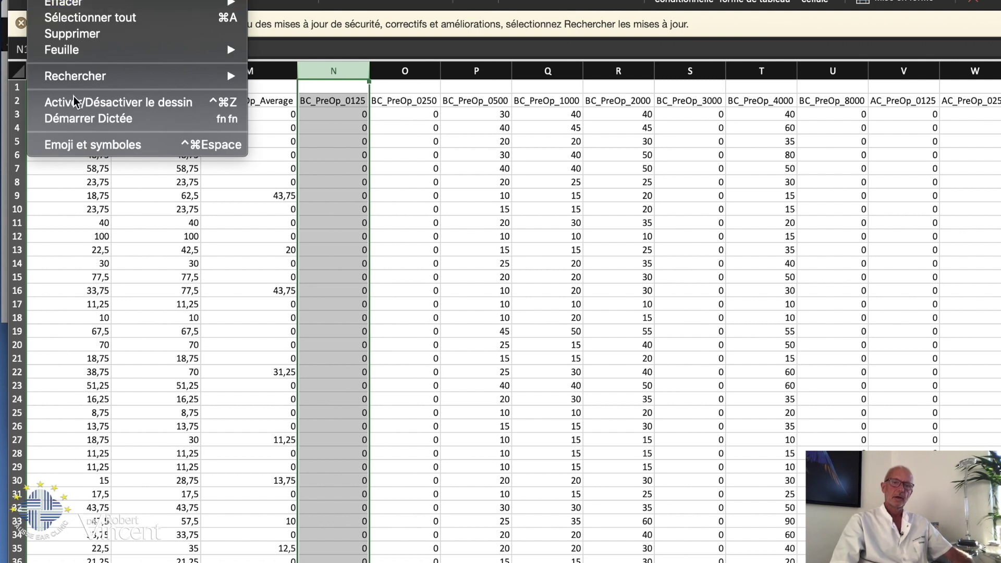
pyautogui.moveTo(73, 78)
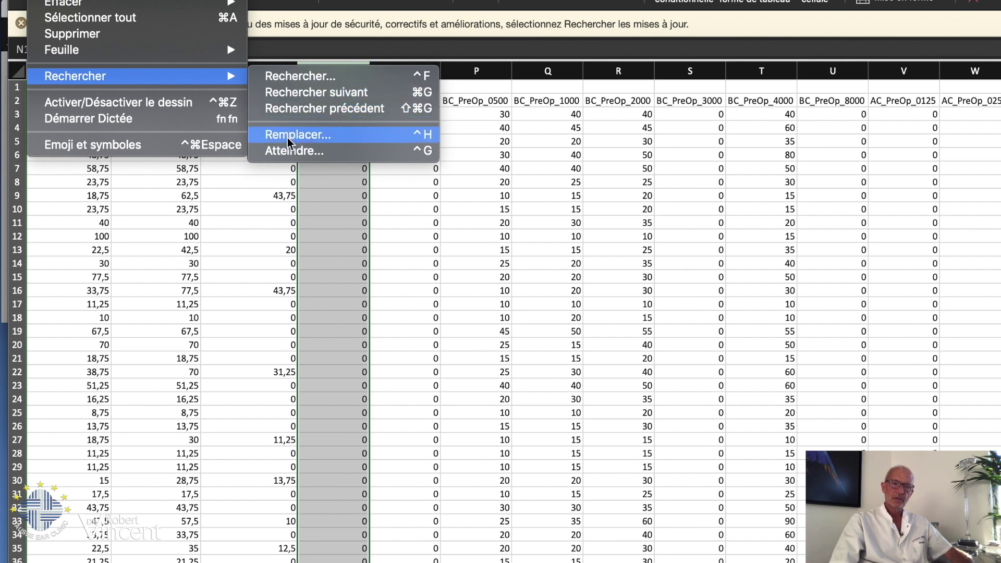
pyautogui.click(323, 139)
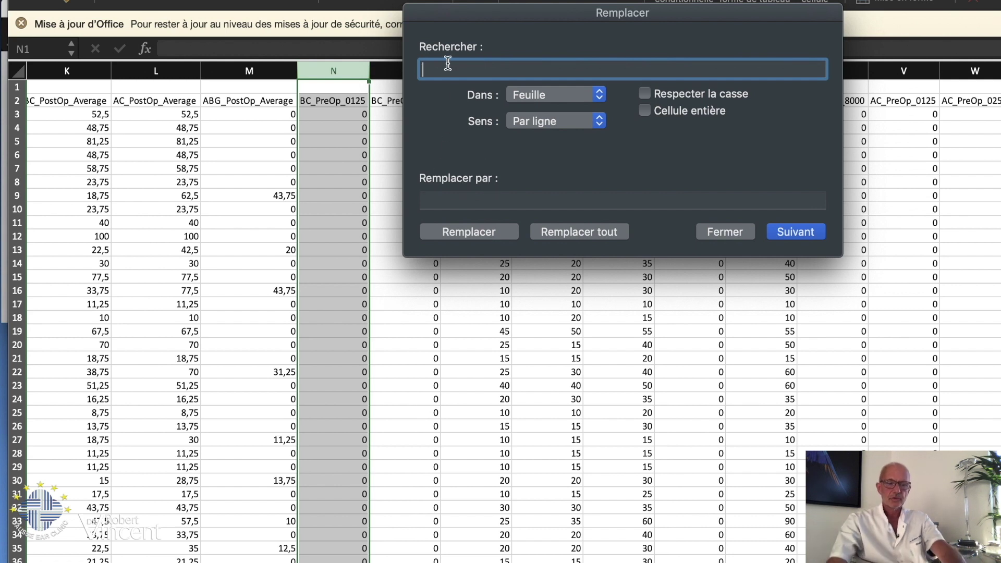
pyautogui.write('0')
pyautogui.click(447, 203)
pyautogui.write('900')
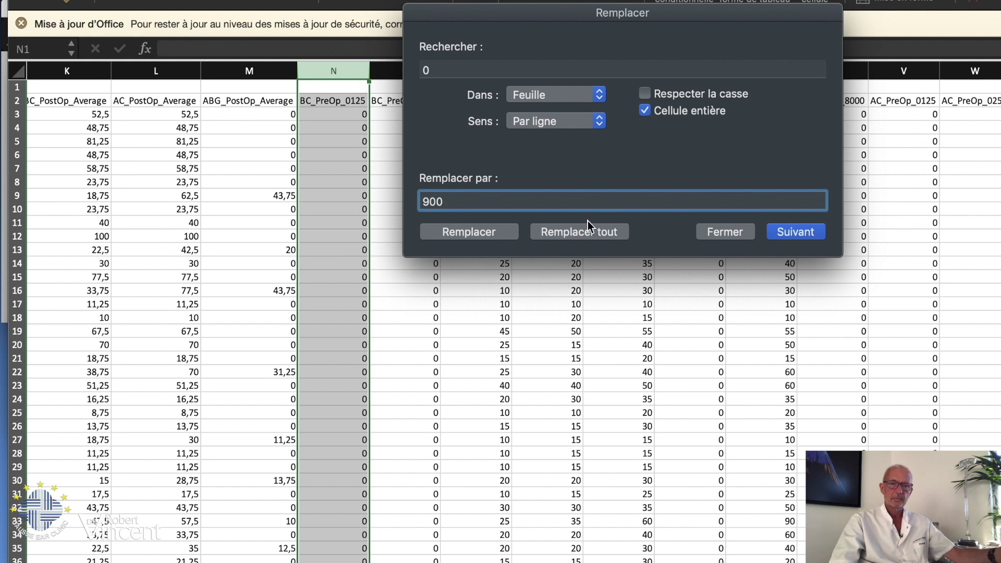
pyautogui.click(578, 233)
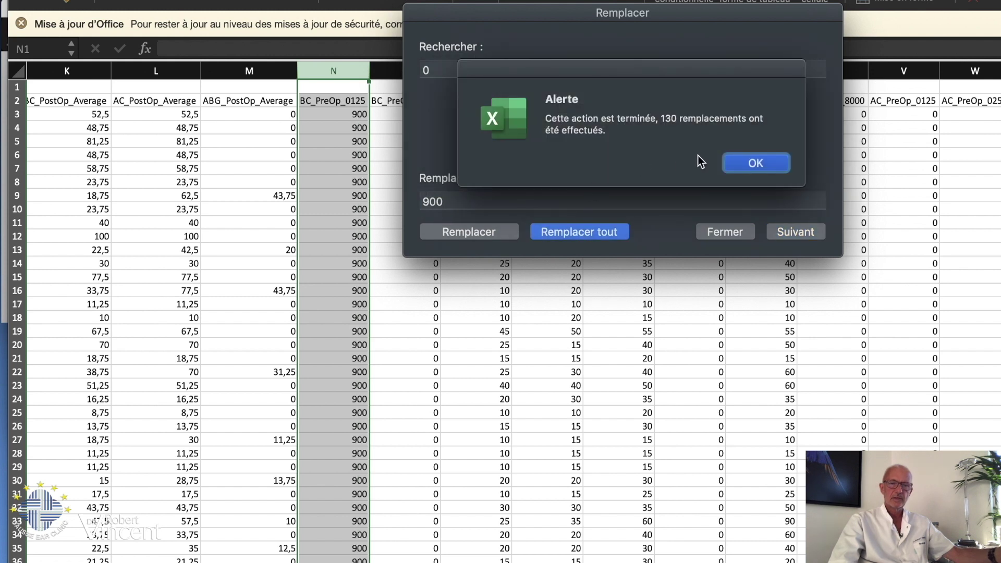
pyautogui.click(759, 163)
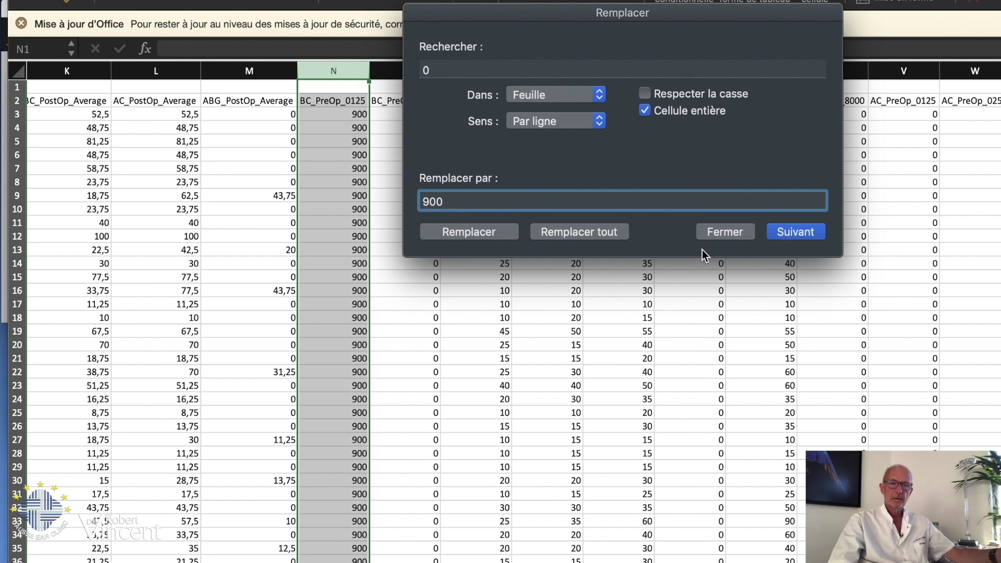
pyautogui.click(733, 232)
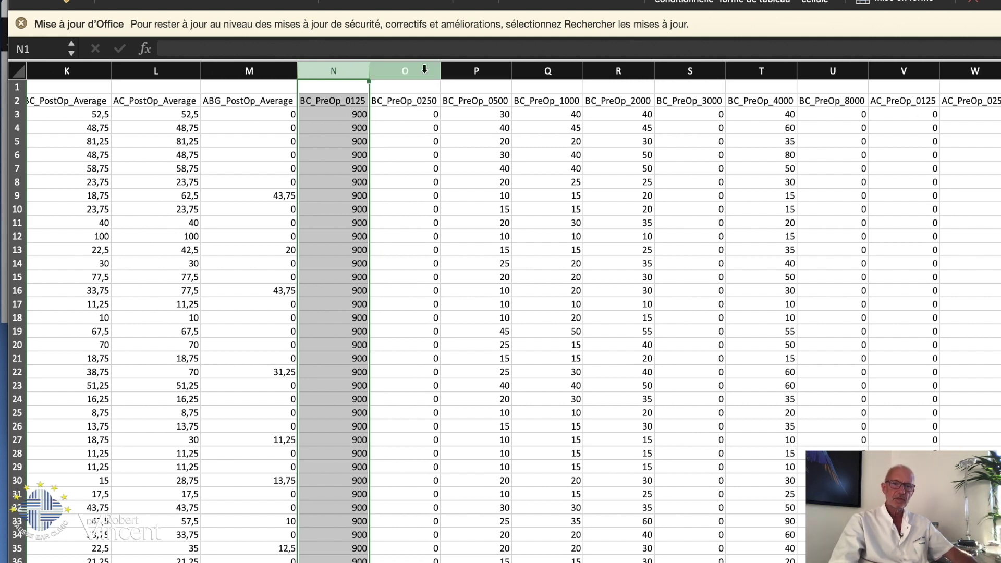
# Replace all whole-cell 0 values in the BC_PreOp_0250 column (column O) with 900
pyautogui.click(423, 72)
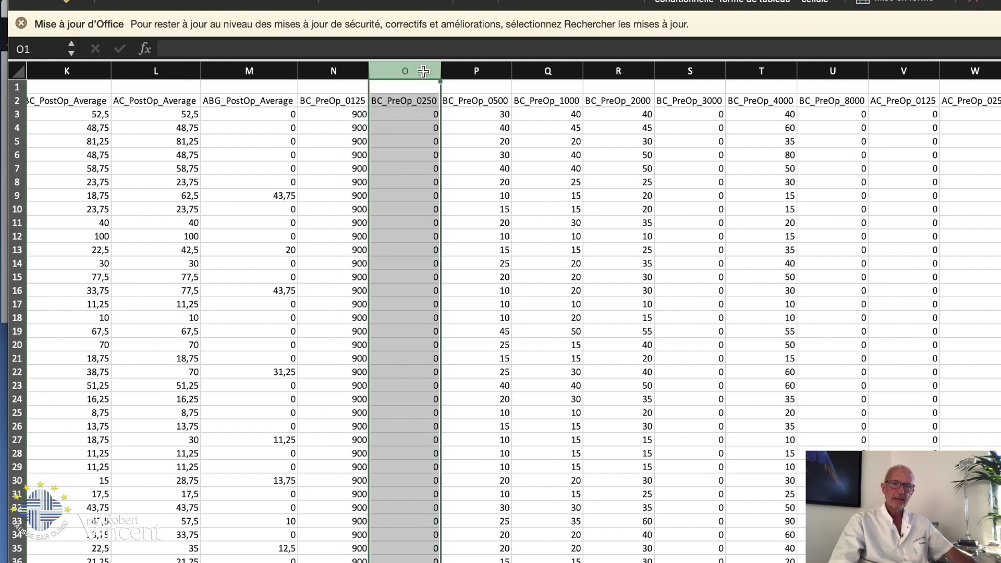
pyautogui.click(52, 0)
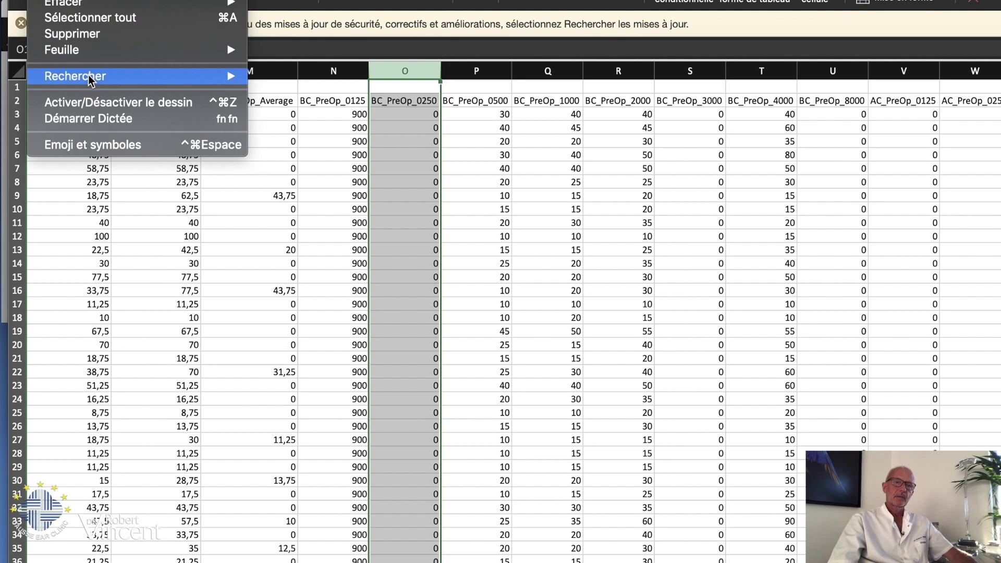
pyautogui.moveTo(90, 78)
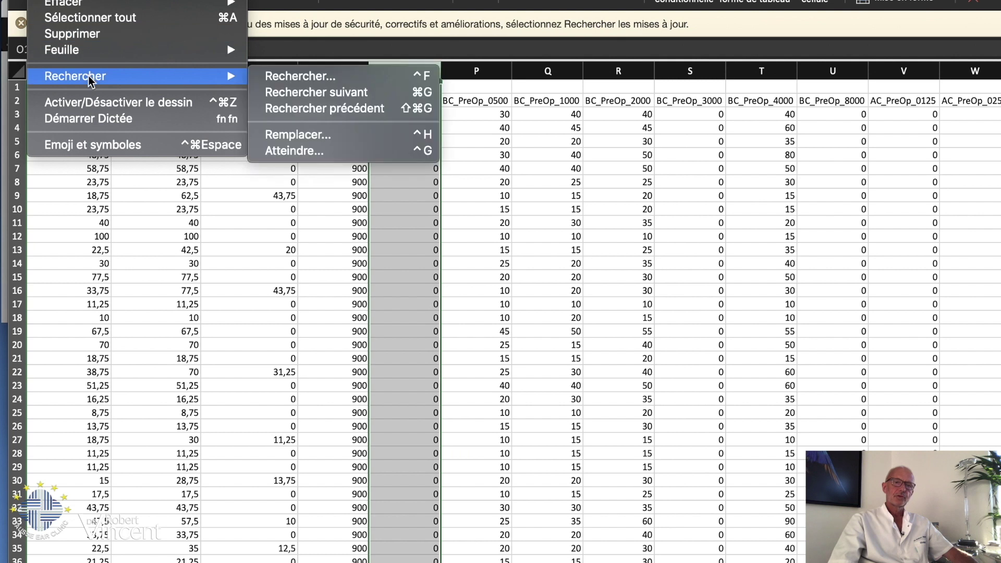
pyautogui.click(307, 136)
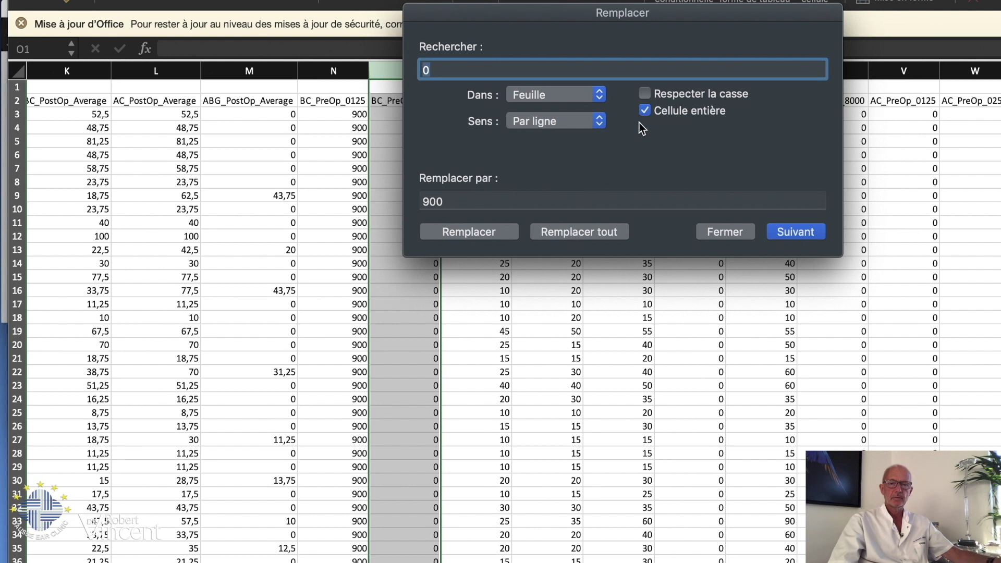
pyautogui.click(571, 236)
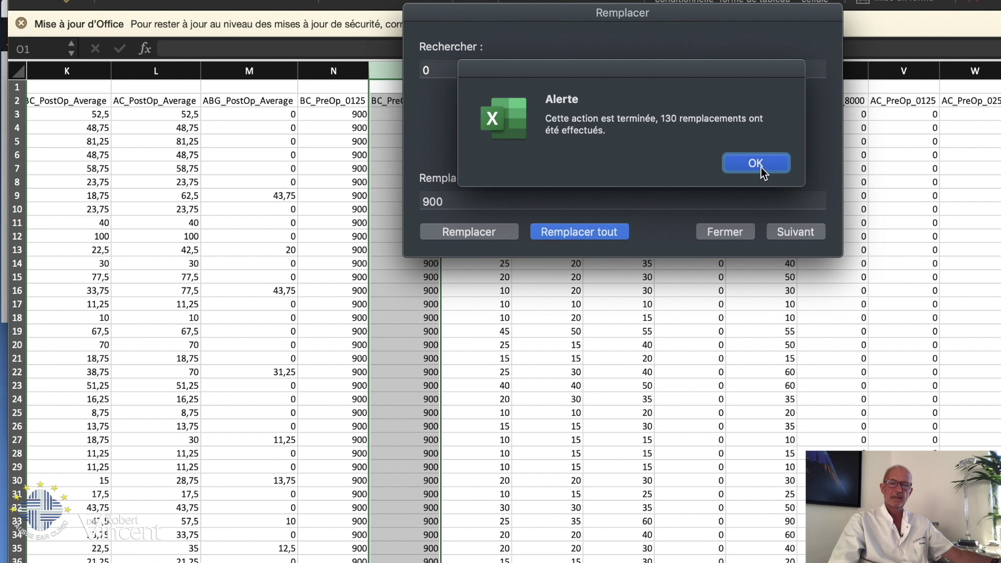
pyautogui.click(757, 164)
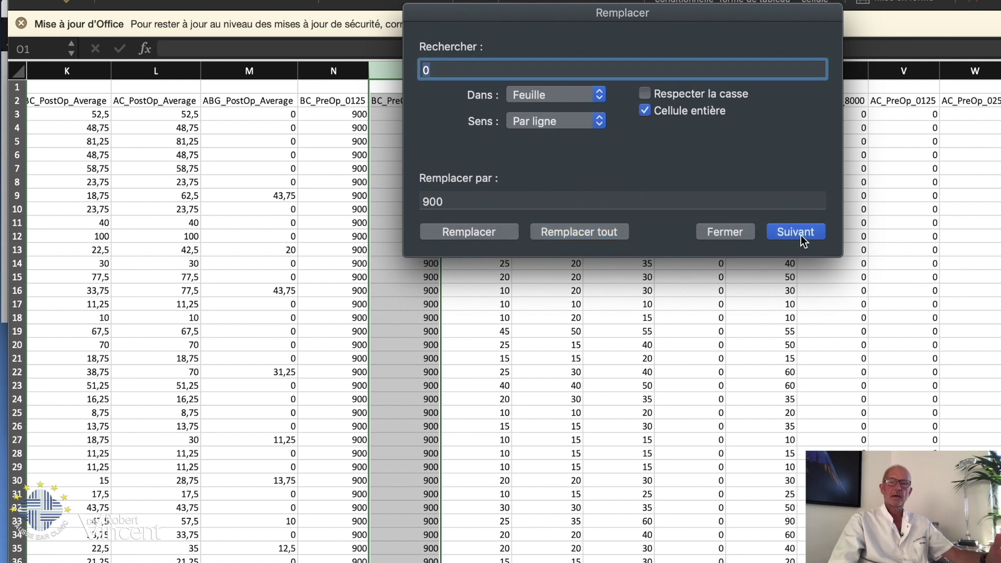
pyautogui.click(795, 231)
pyautogui.click(755, 182)
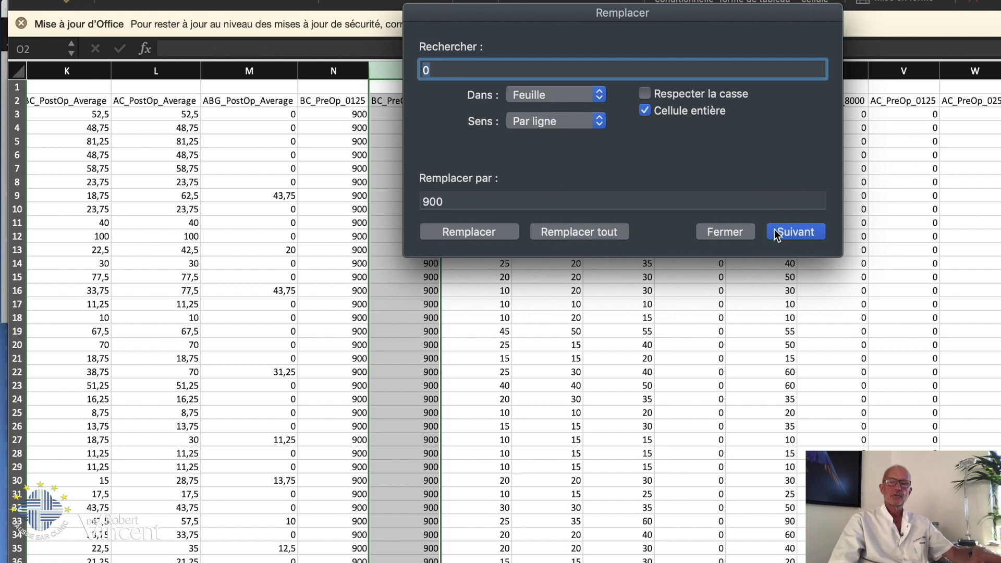
pyautogui.click(727, 236)
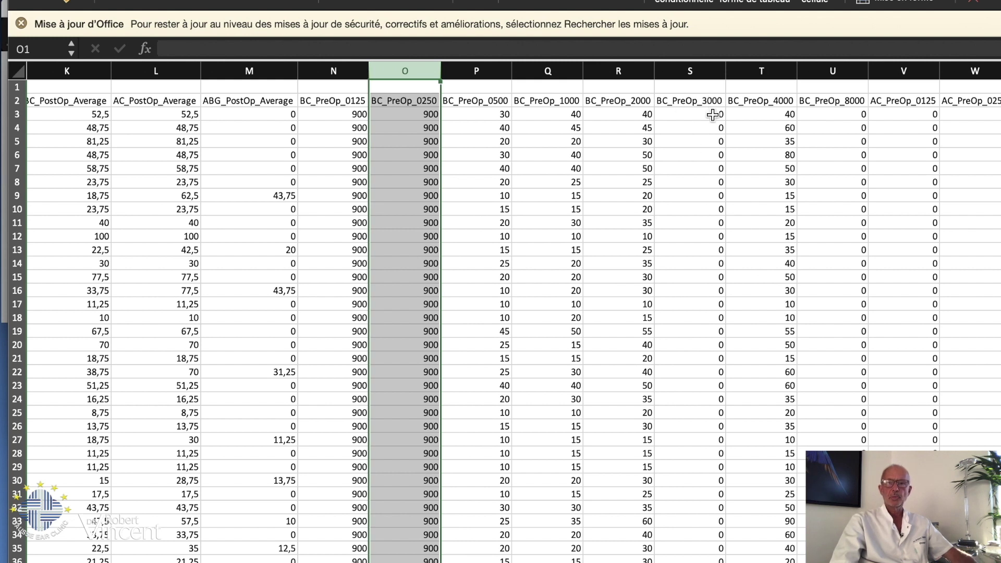
# Replace all whole-cell 0 values in the BC_PreOp_3000 column (column S) with 900
pyautogui.click(703, 74)
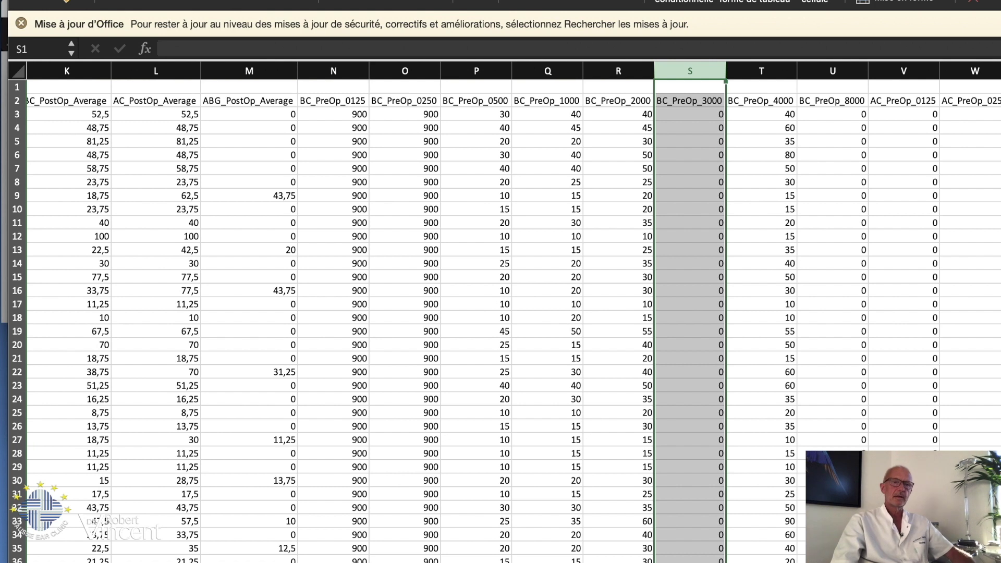
pyautogui.click(48, 0)
pyautogui.moveTo(87, 76)
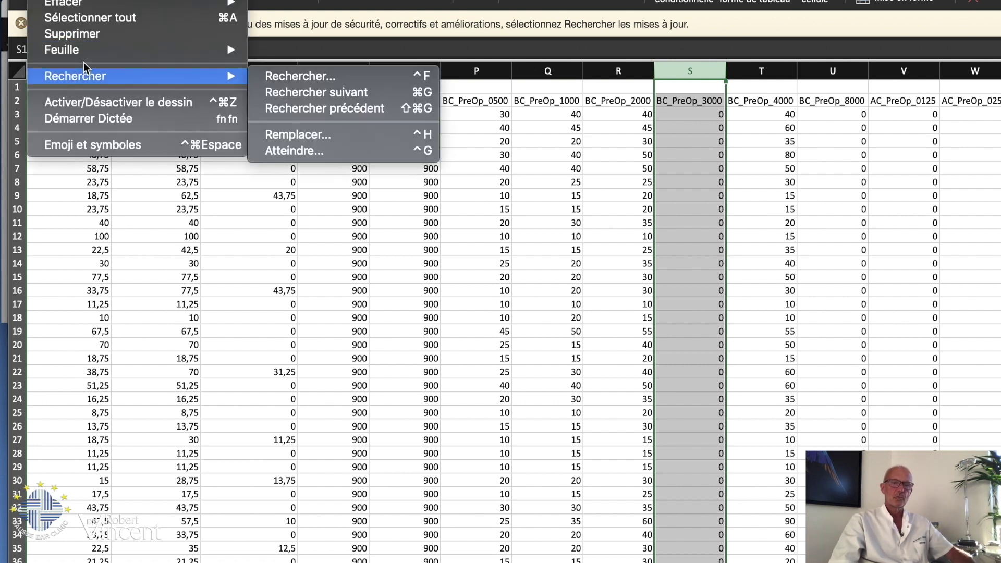
pyautogui.click(297, 136)
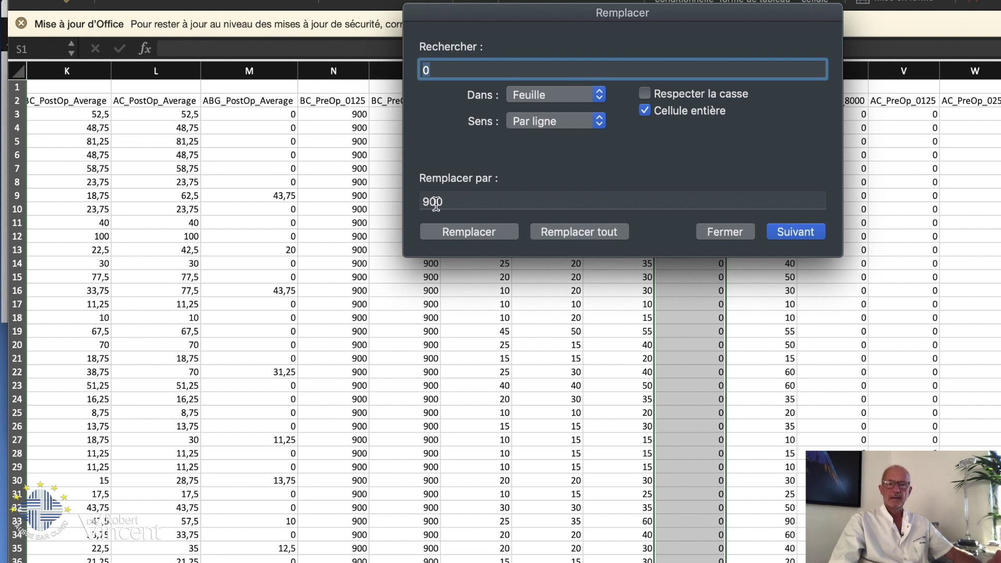
pyautogui.click(791, 241)
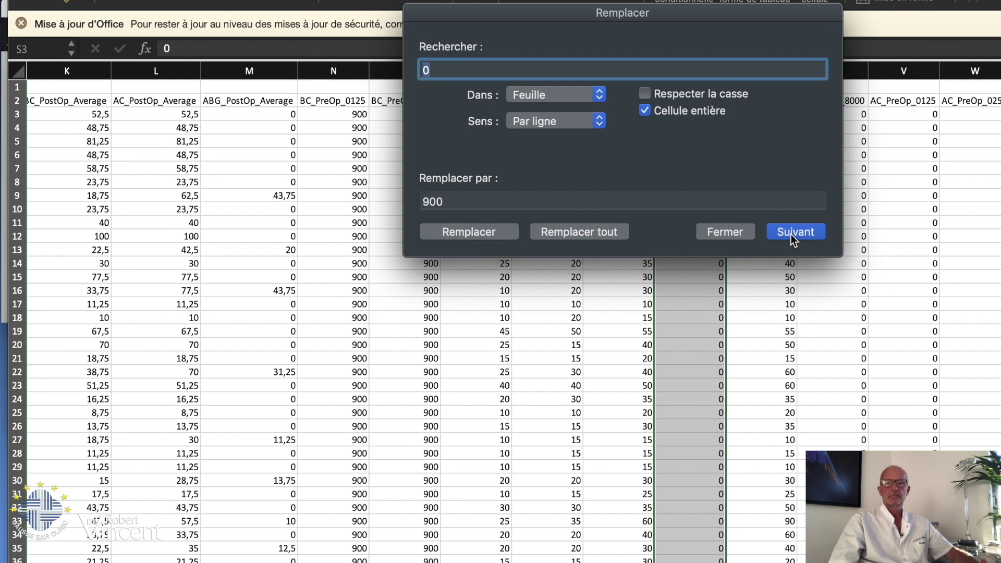
pyautogui.click(590, 232)
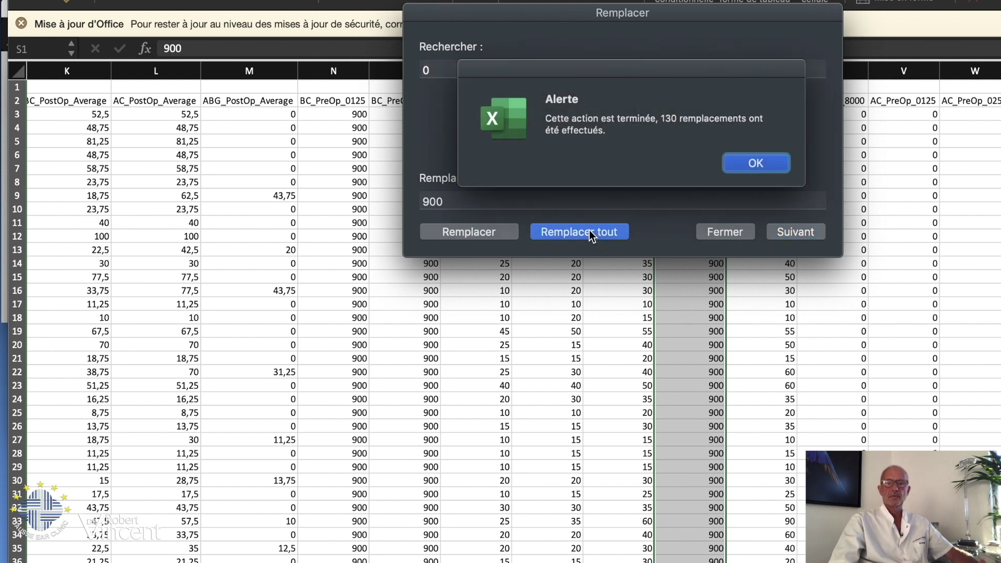
pyautogui.click(753, 163)
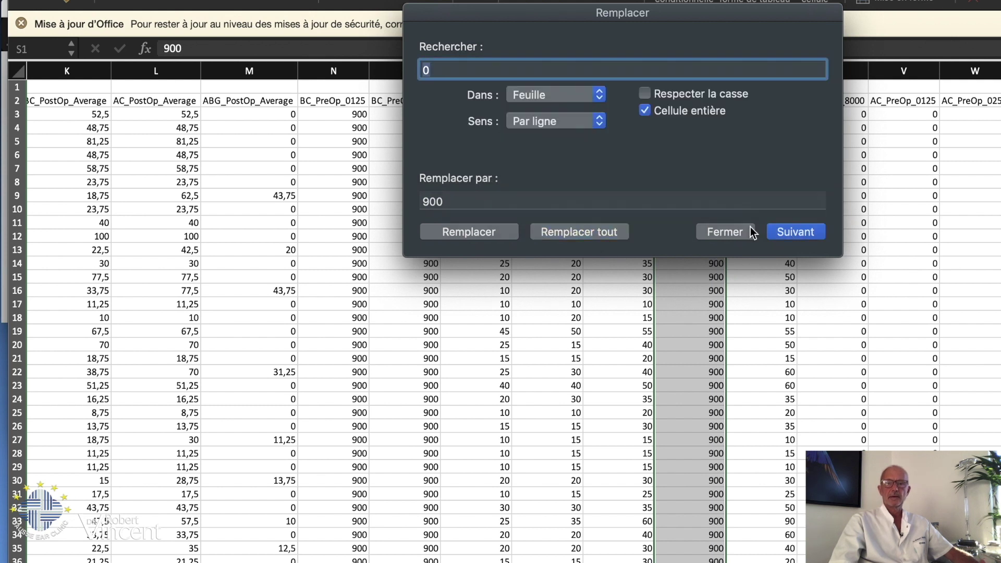
pyautogui.click(733, 231)
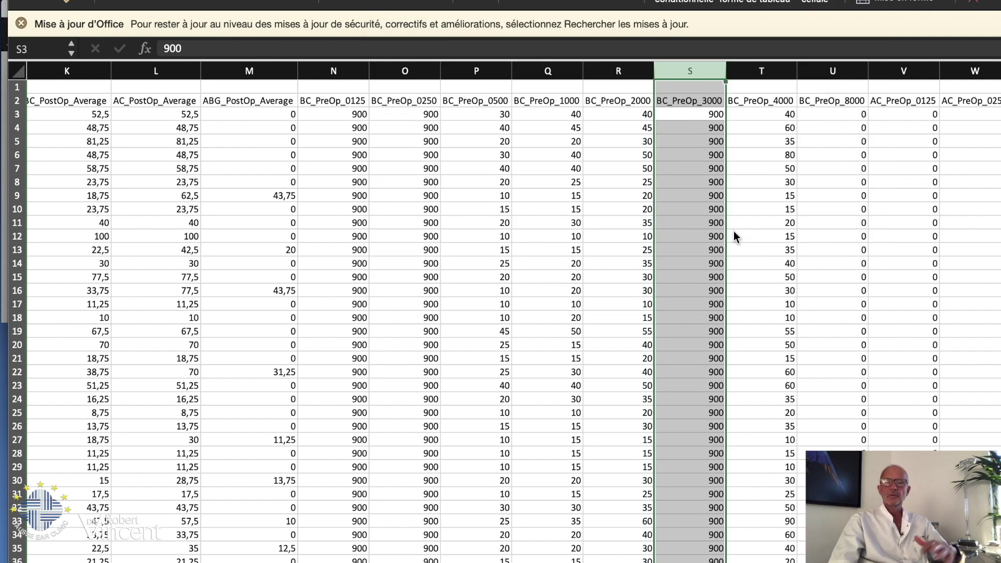
# Examine the remaining audiometric columns for untested frequencies, from the average columns through the AC and ABG PreOp columns to the first BC PostOp ones
pyautogui.hscroll(1, 734, 230)
pyautogui.hscroll(3, 734, 231)
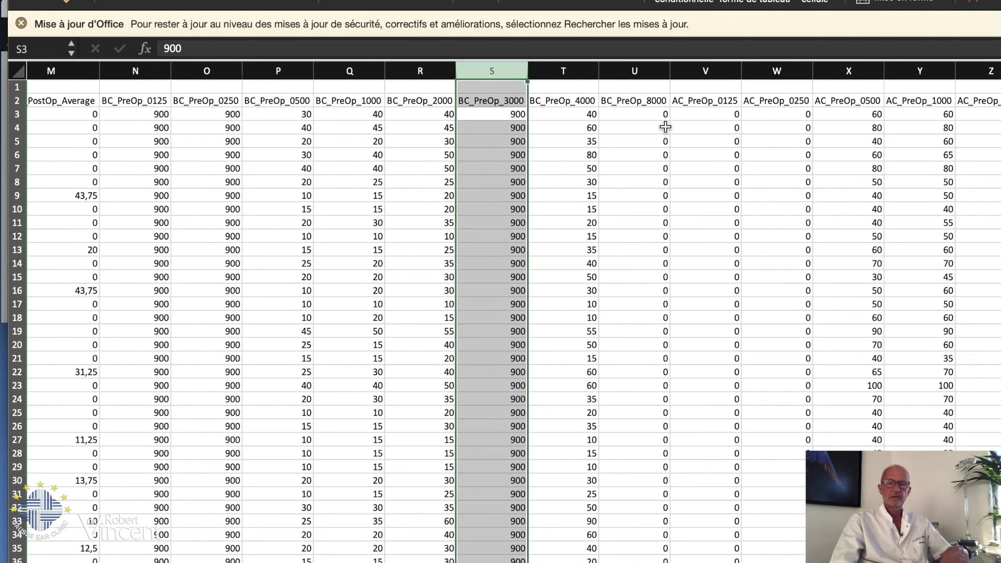
pyautogui.hscroll(3, 726, 339)
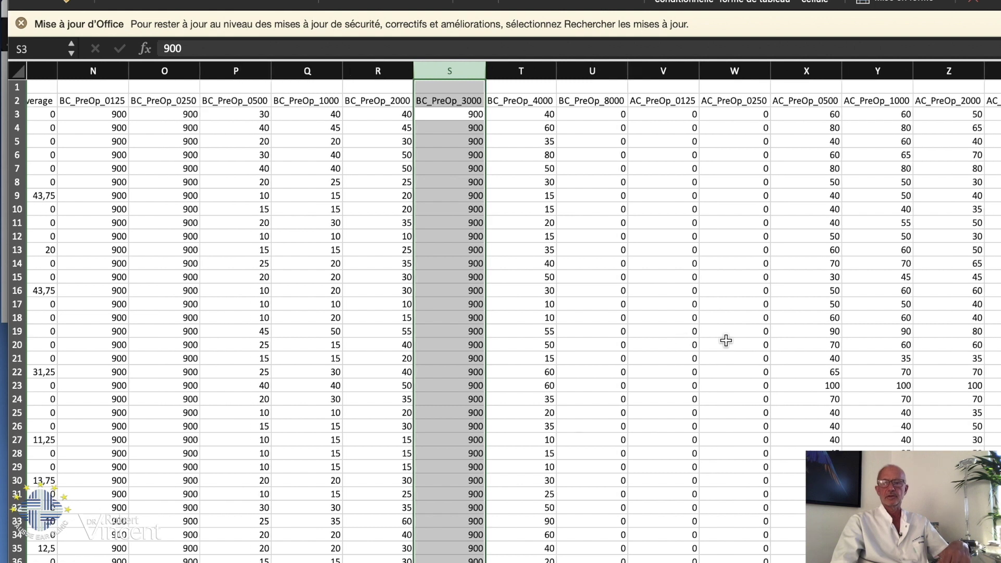
pyautogui.hscroll(-10, 726, 340)
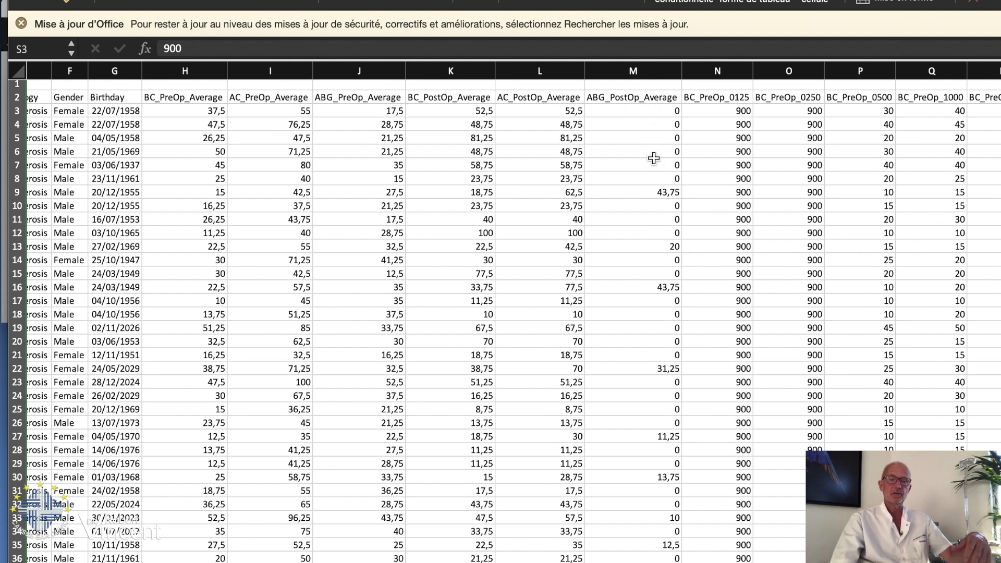
pyautogui.hotkey('ctrl', 'space')
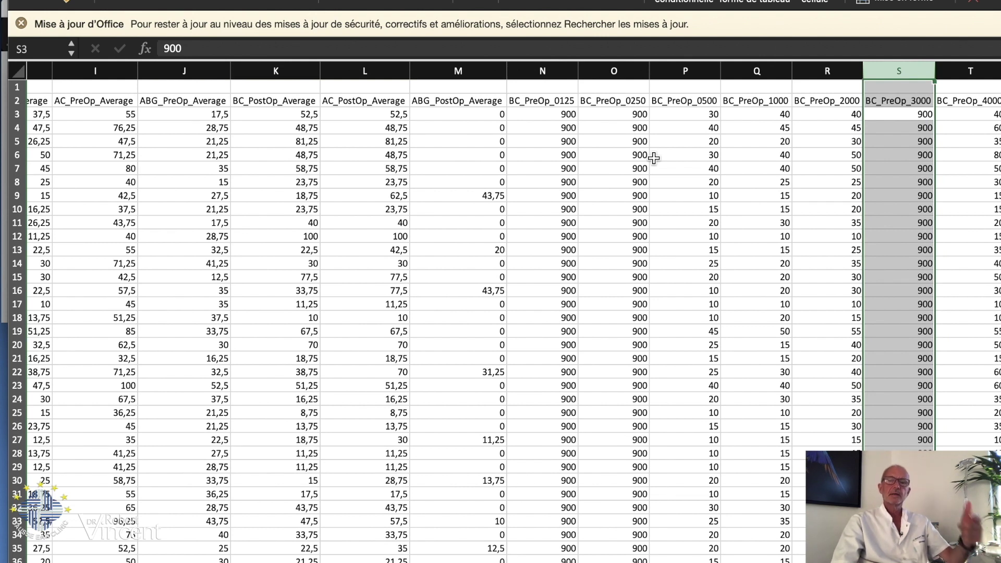
pyautogui.hscroll(5, 654, 158)
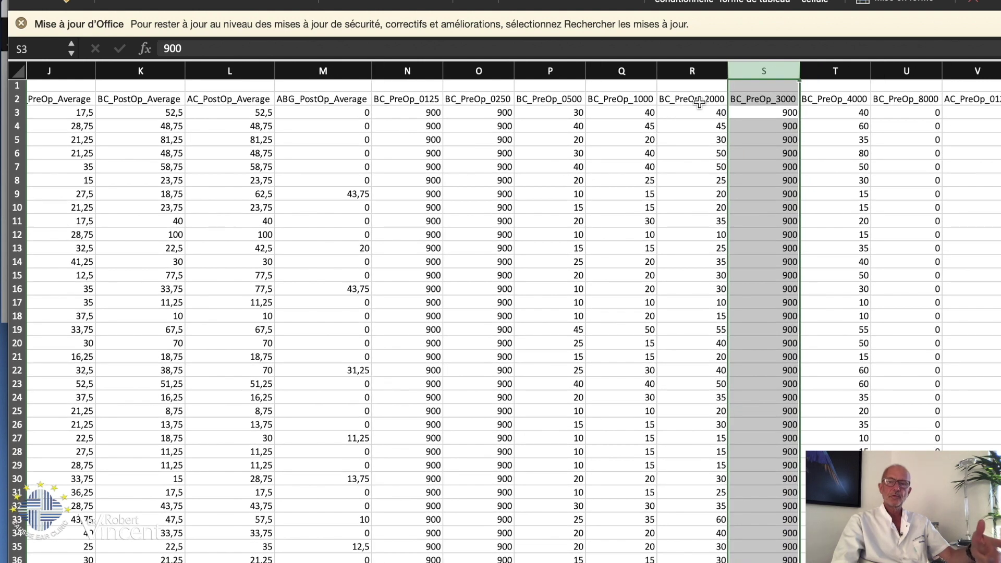
pyautogui.hscroll(10, 820, 192)
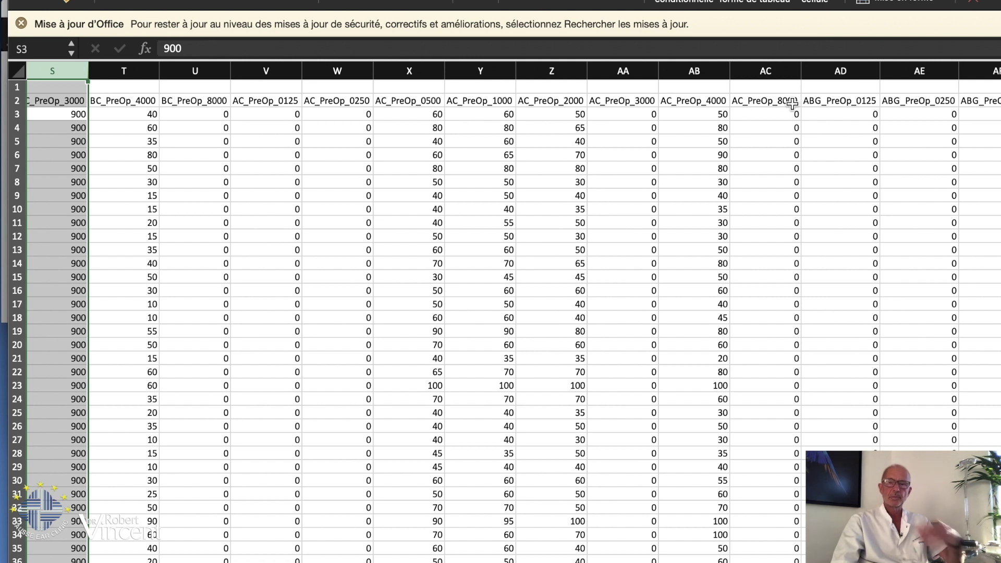
pyautogui.hscroll(10, 862, 197)
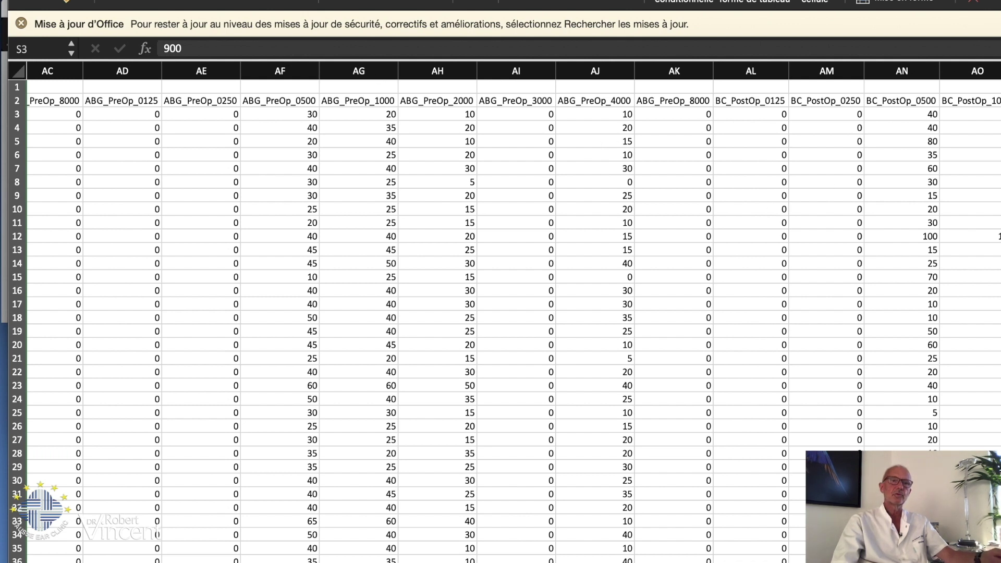
# Save the audiometric workbook in the DATA_EXPORT folder as Obliterative Study - Postop Audiometric Data in Excel workbook (.xlsx) format and close it
pyautogui.click(5, 0)
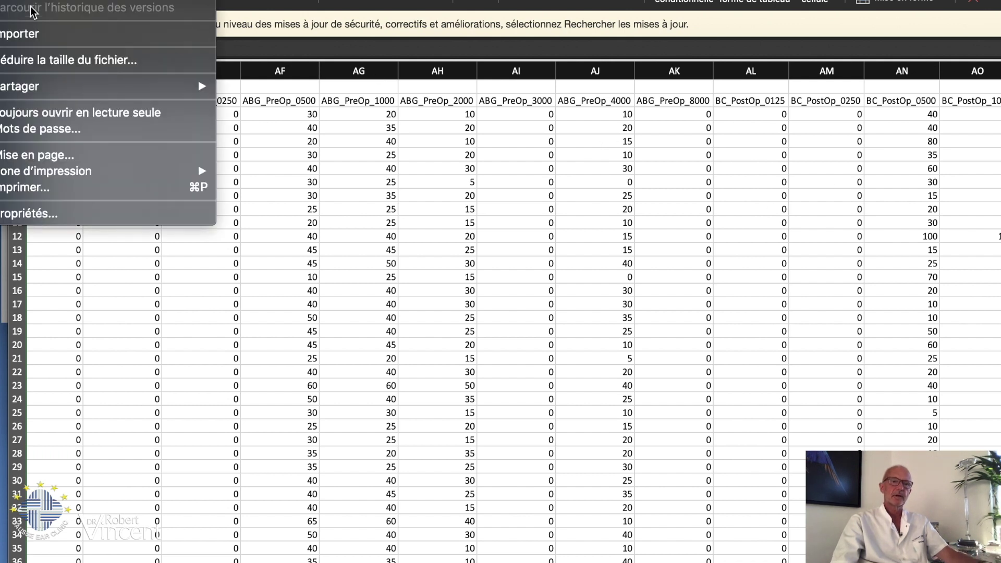
pyautogui.click(52, 0)
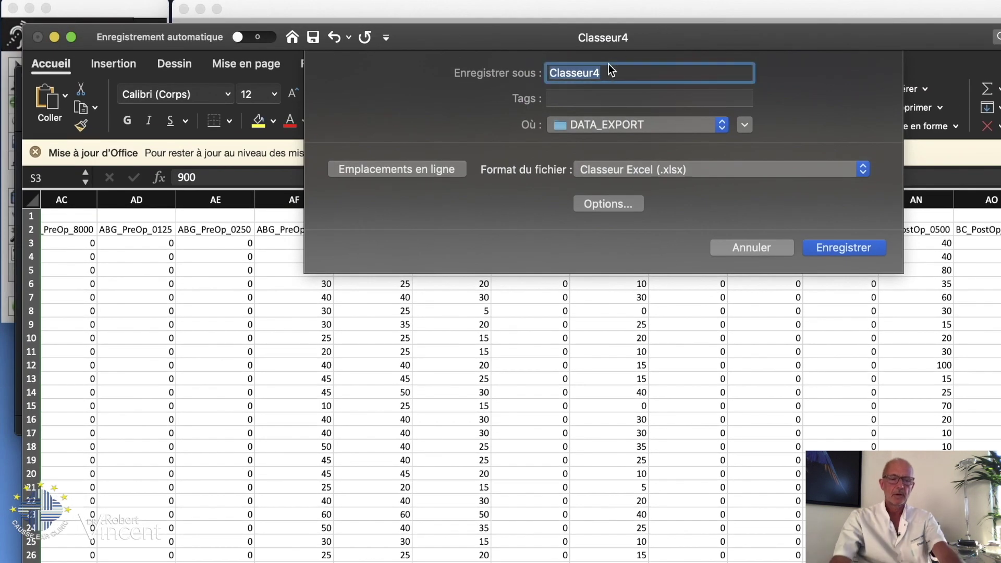
pyautogui.write('Obliterative')
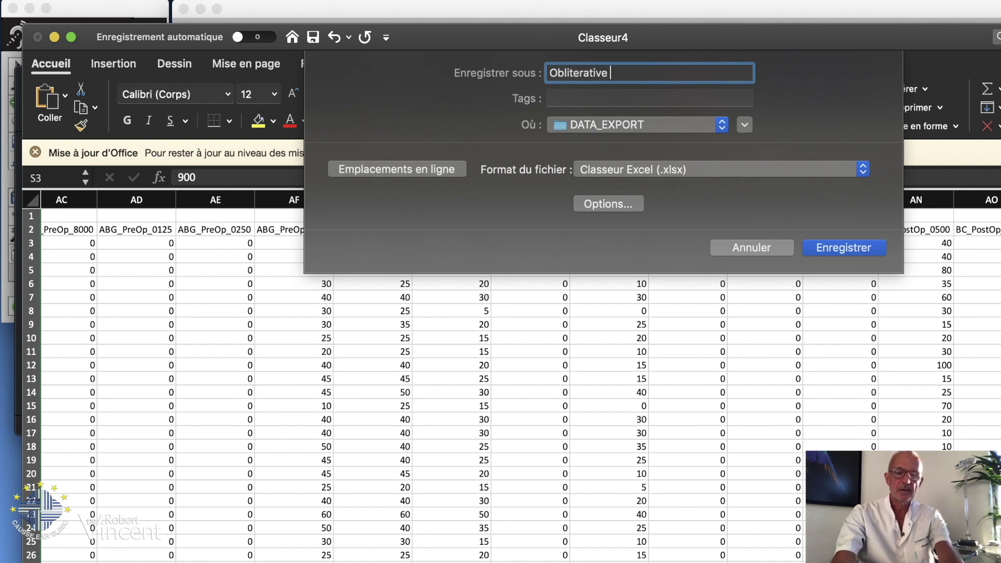
pyautogui.write(' Study ')
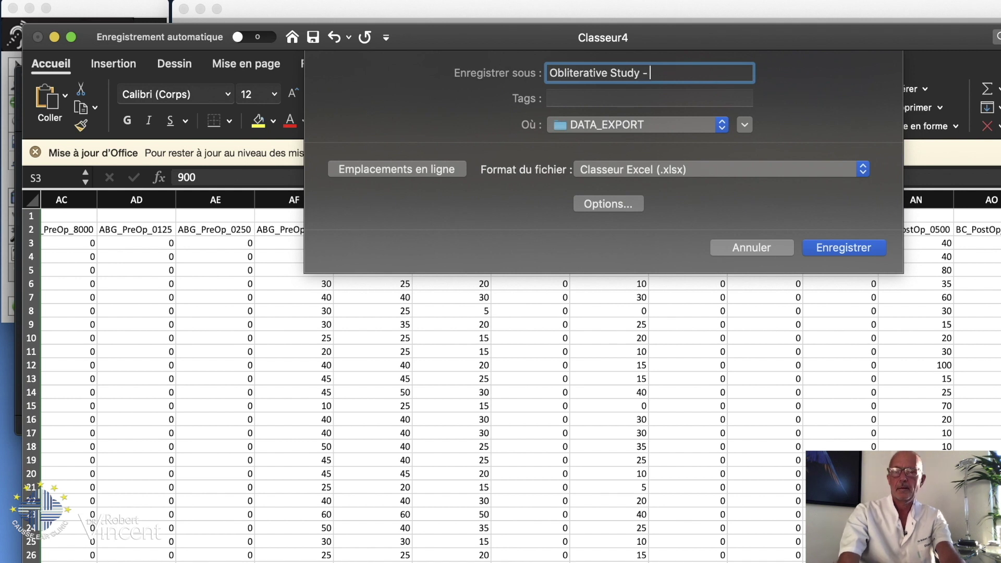
pyautogui.write('- Postop ')
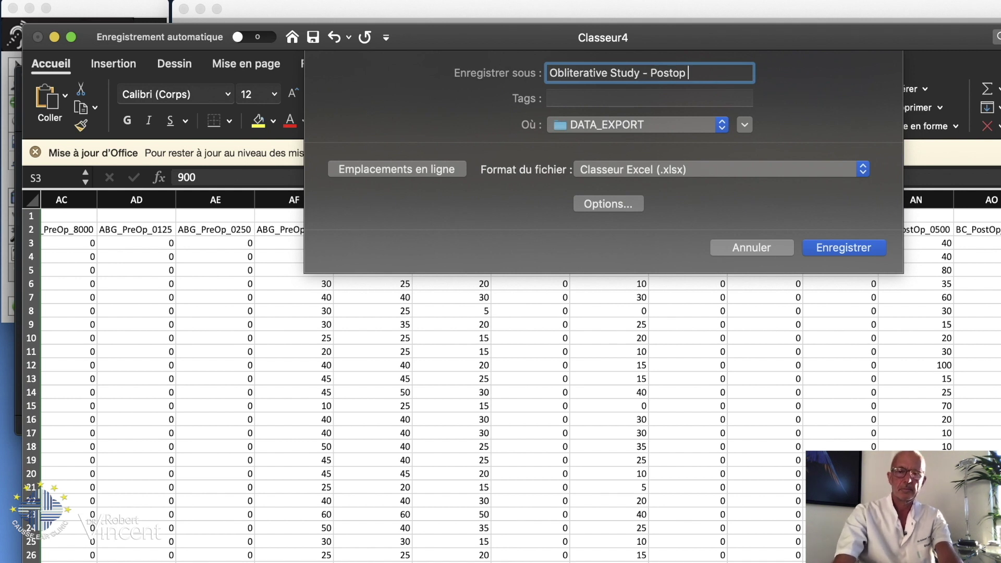
pyautogui.write('Audiolmetry')
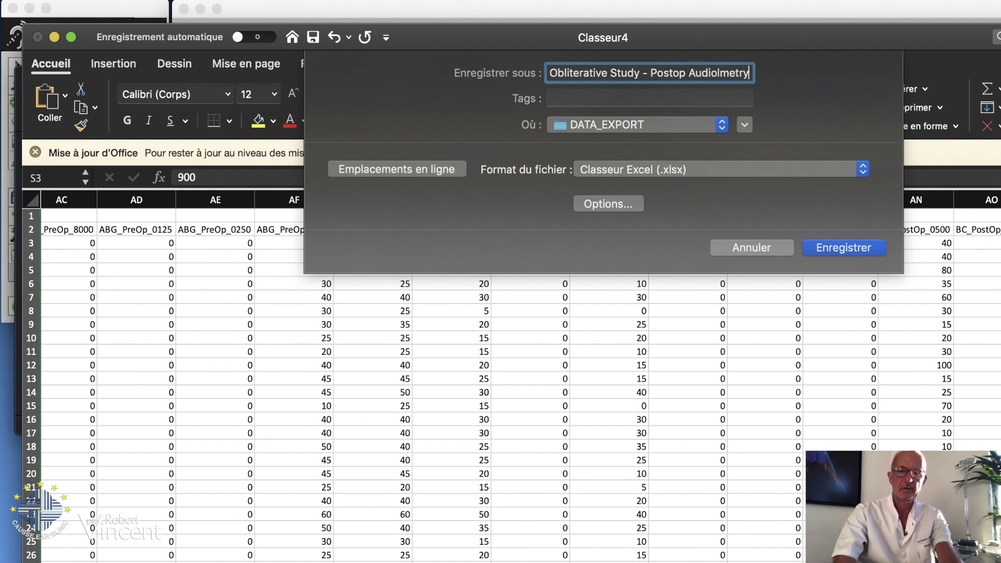
pyautogui.press('BackSpace')
pyautogui.press('BackSpace')
pyautogui.press('BackSpace')
pyautogui.press('BackSpace')
pyautogui.press('BackSpace')
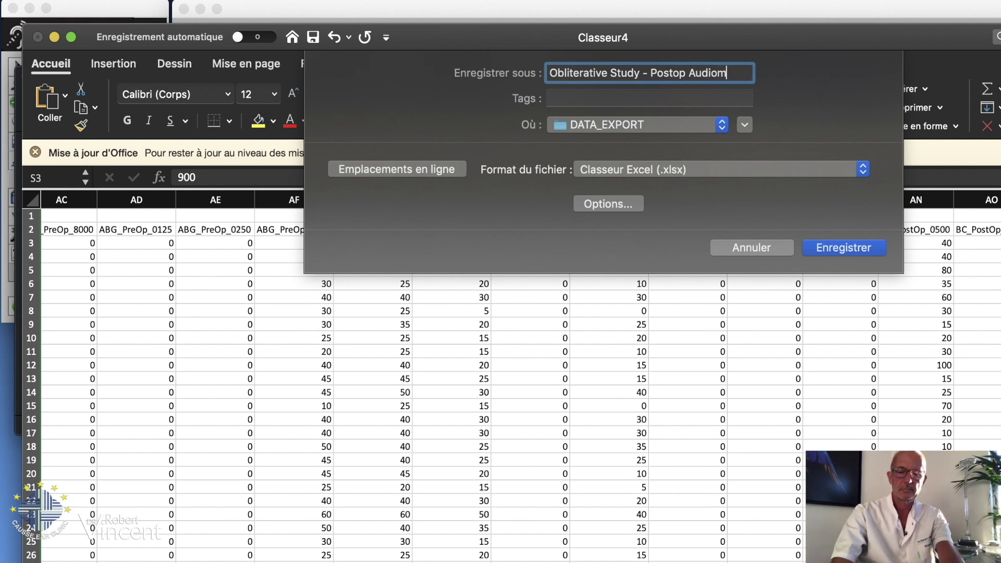
pyautogui.write('metric Data')
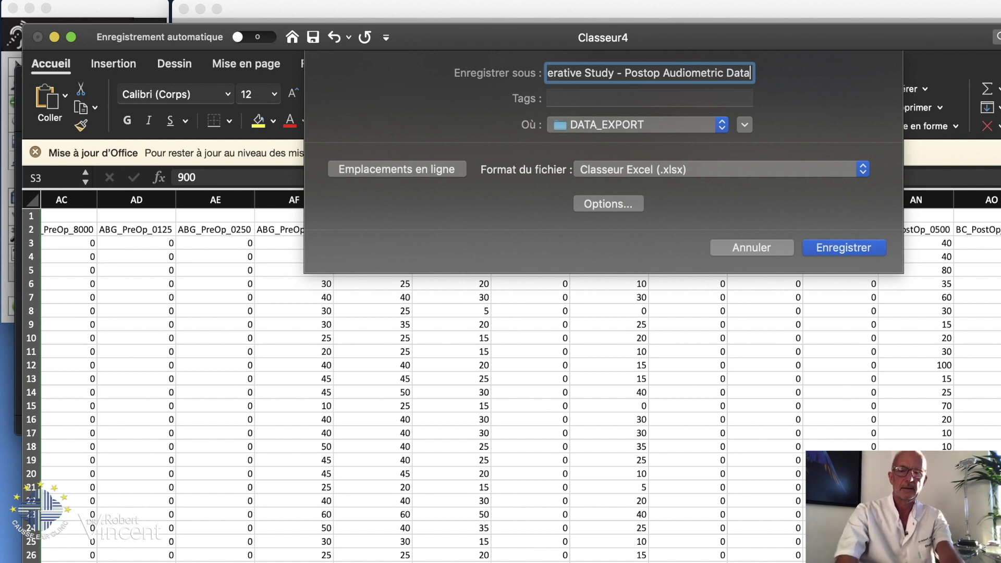
pyautogui.click(849, 248)
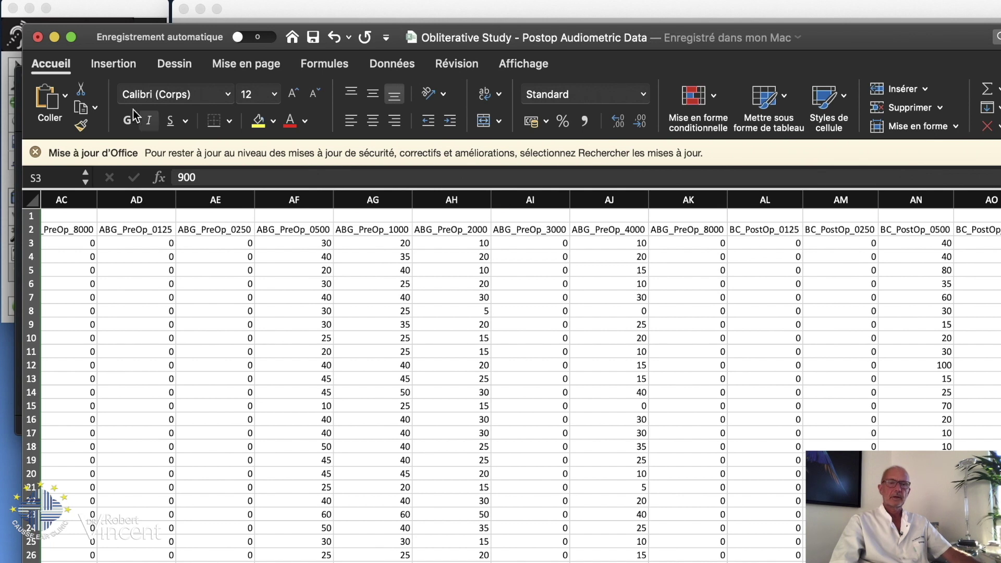
pyautogui.click(38, 36)
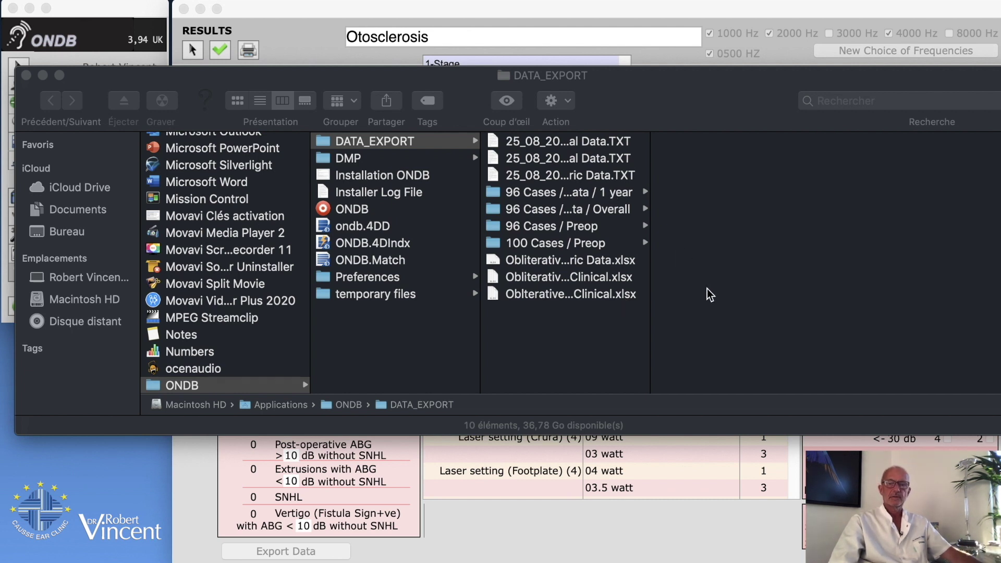
# In Finder, delete the three 25_08_2020 TXT export files from the DATA_EXPORT folder
pyautogui.click(584, 174)
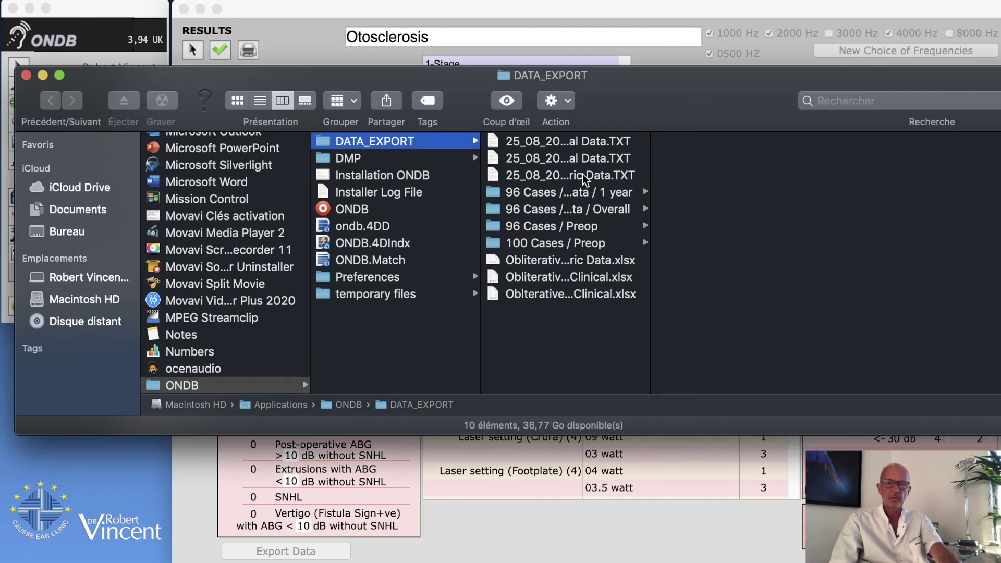
pyautogui.click(583, 174)
pyautogui.keyDown('shift'); pyautogui.click(600, 141); pyautogui.keyUp('shift')
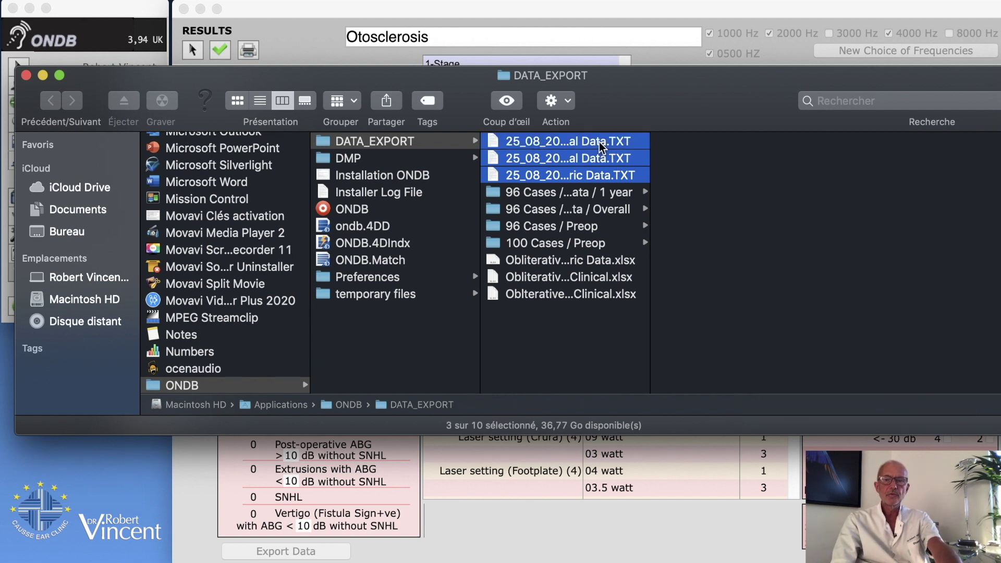
pyautogui.moveTo(599, 143); pyautogui.dragTo(615, 154)
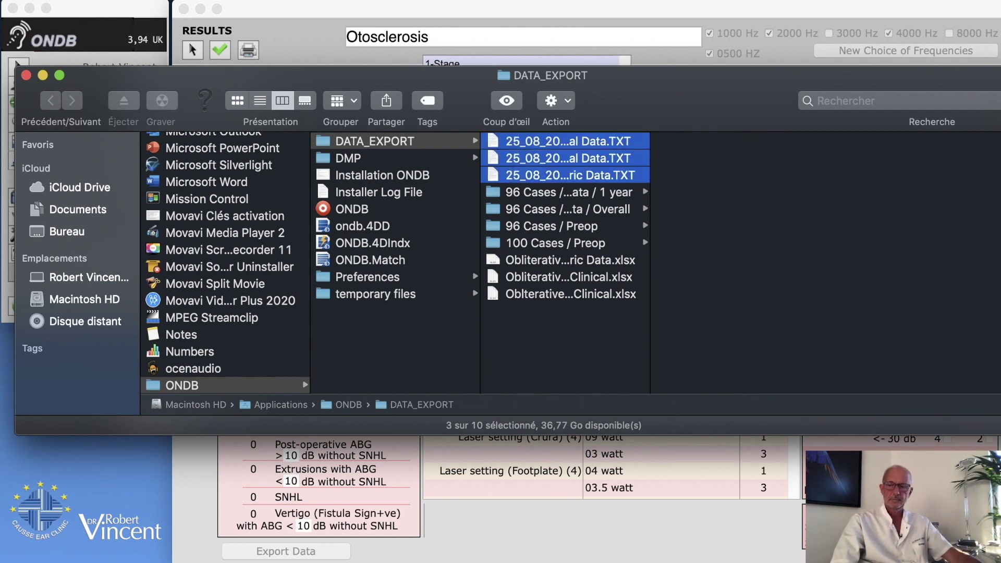
pyautogui.press('super+BackSpace')
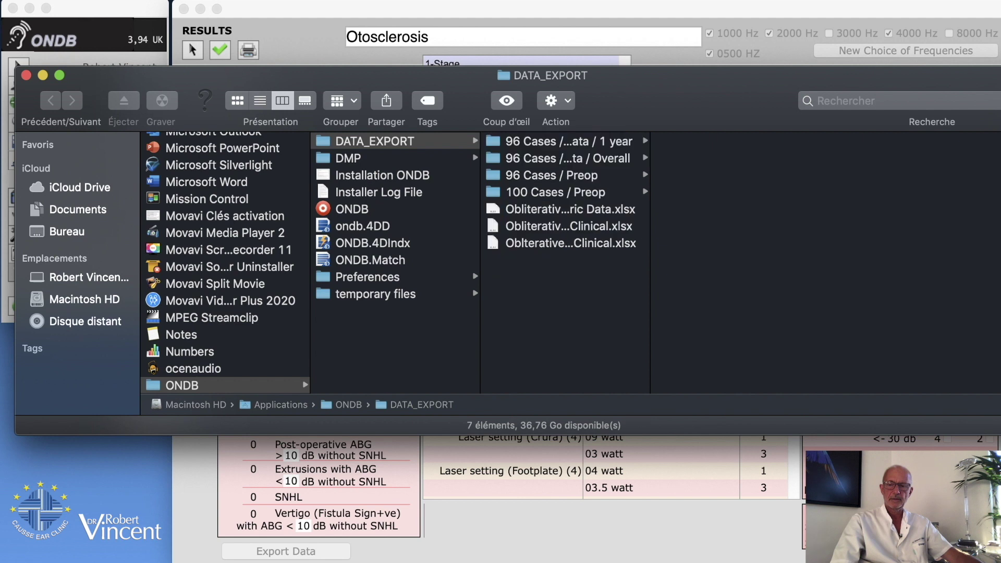